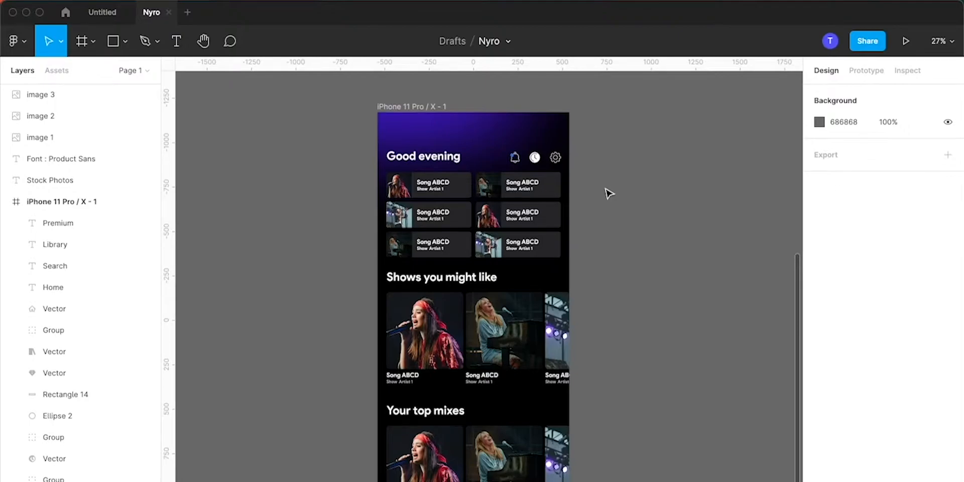
- Create an iPhone 11 Pro / X frame, constrain its proportions and set its width to 1080
key(f)
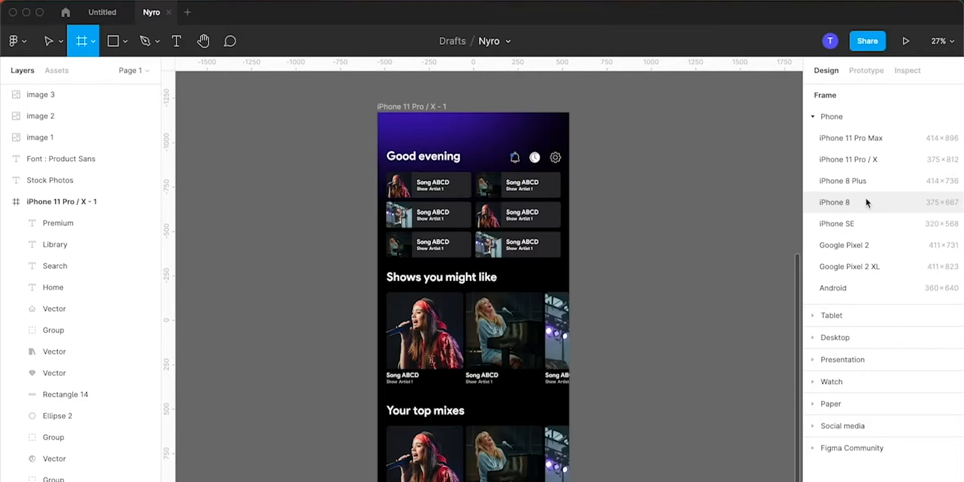
click(865, 160)
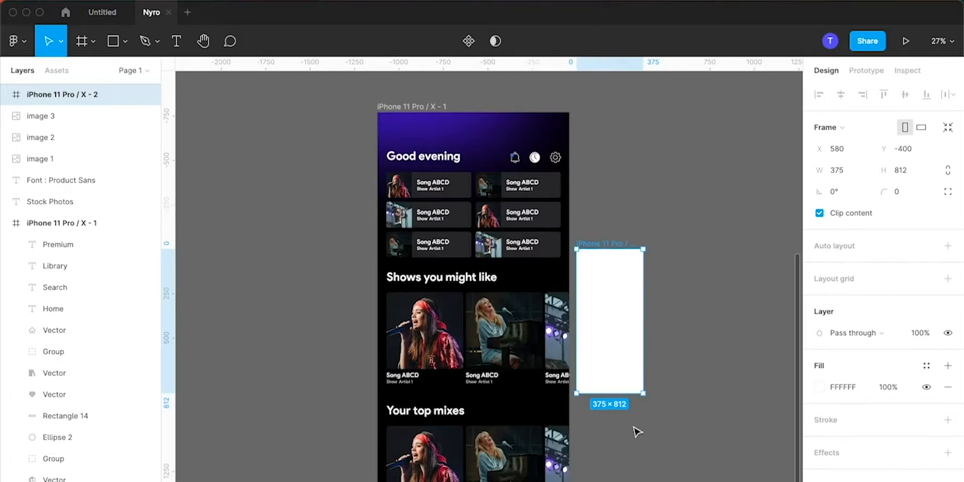
click(949, 171)
click(849, 173)
text(1080)
key(Return)
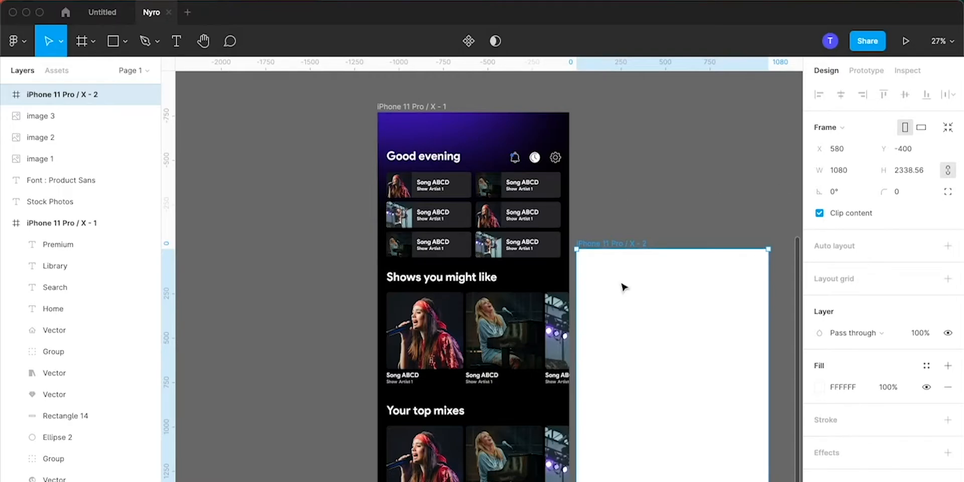
- Align the new frame's top edge with the existing phone screen beside it and fill the frame with 000000
drag(627, 257, 628, 121)
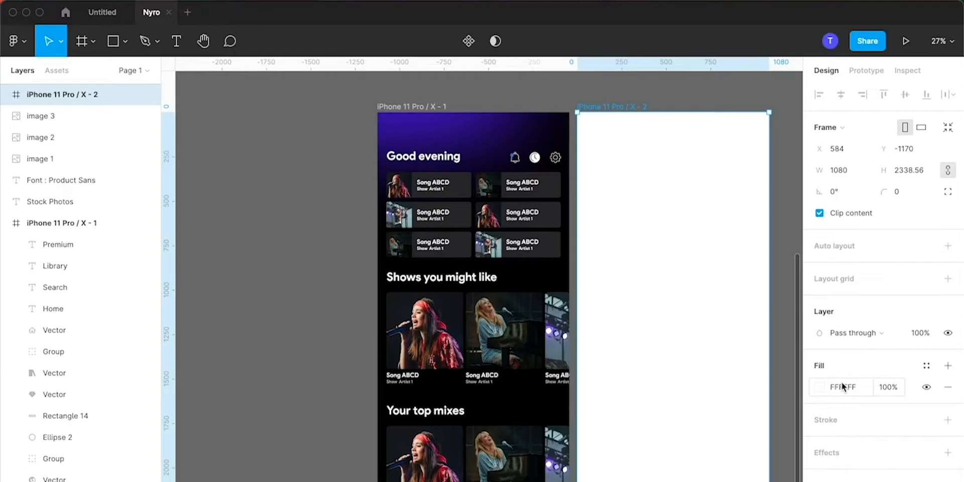
click(844, 388)
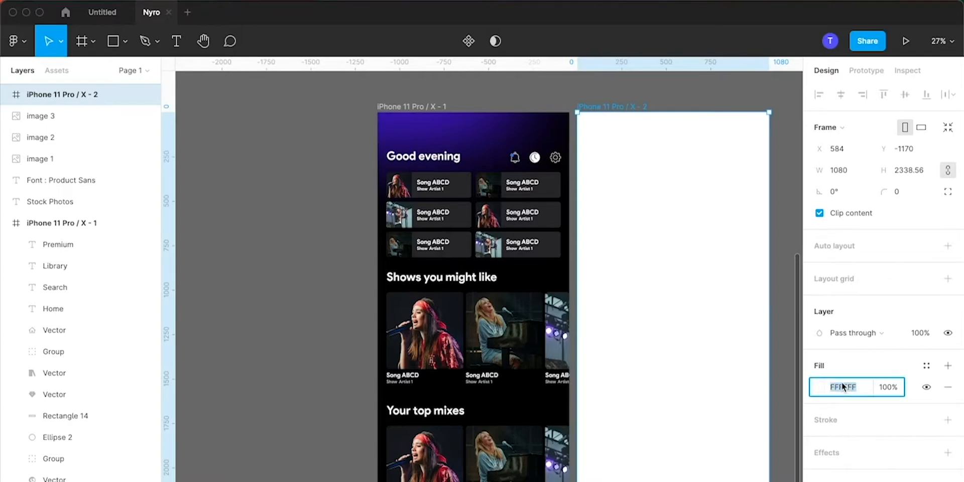
text(000)
key(Return)
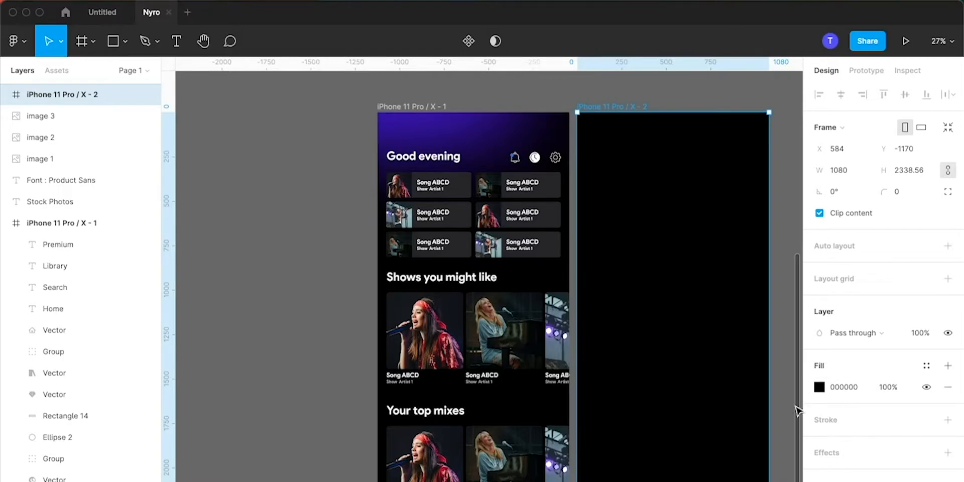
- Move the new black frame farther right, leaving a wider gap beside the original phone screen
scroll(732, 414, right, 2)
scroll(732, 414, up, 1)
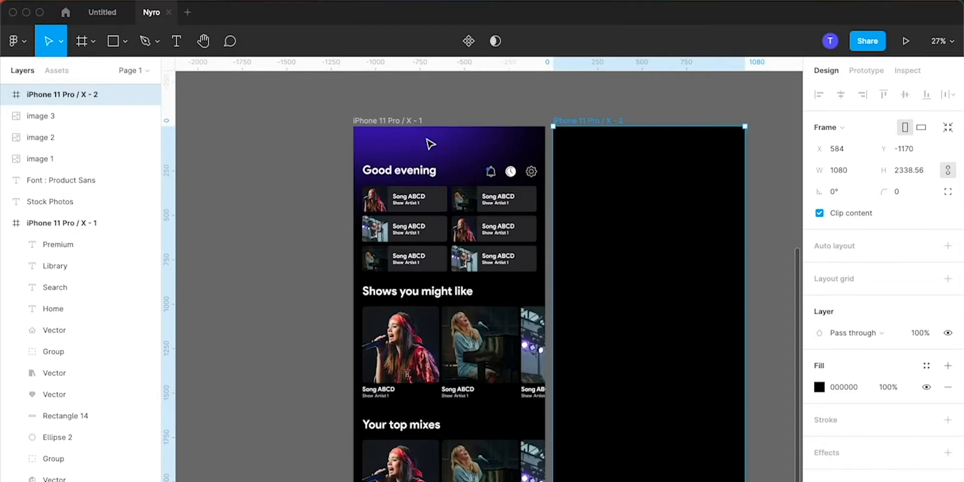
scroll(431, 145, right, 2)
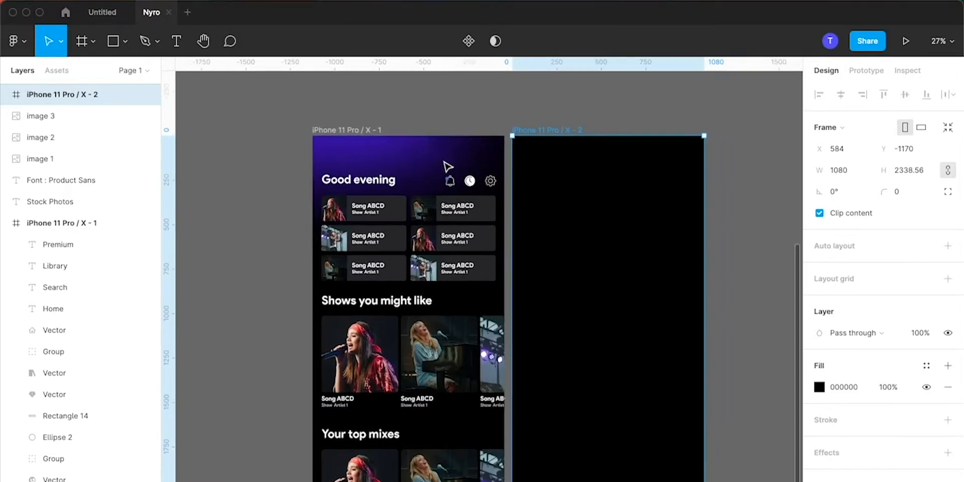
scroll(452, 167, right, 1)
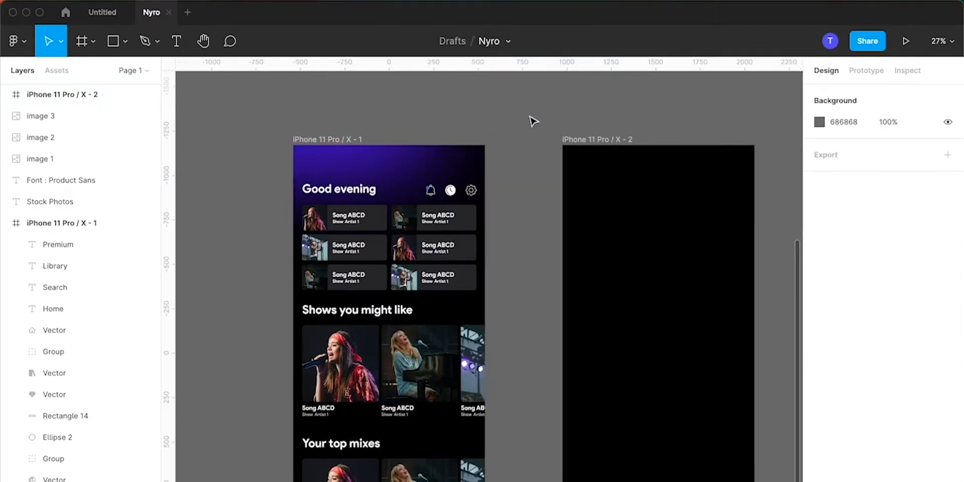
scroll(532, 121, right, 1)
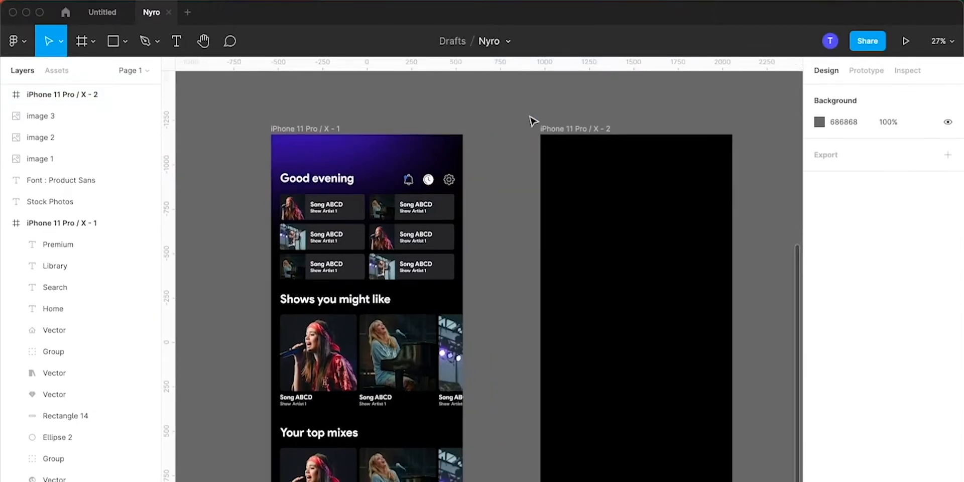
- Draw an ellipse about 964 × 309 and position it over the new frame's top-left corner, partly outside the frame
key(o)
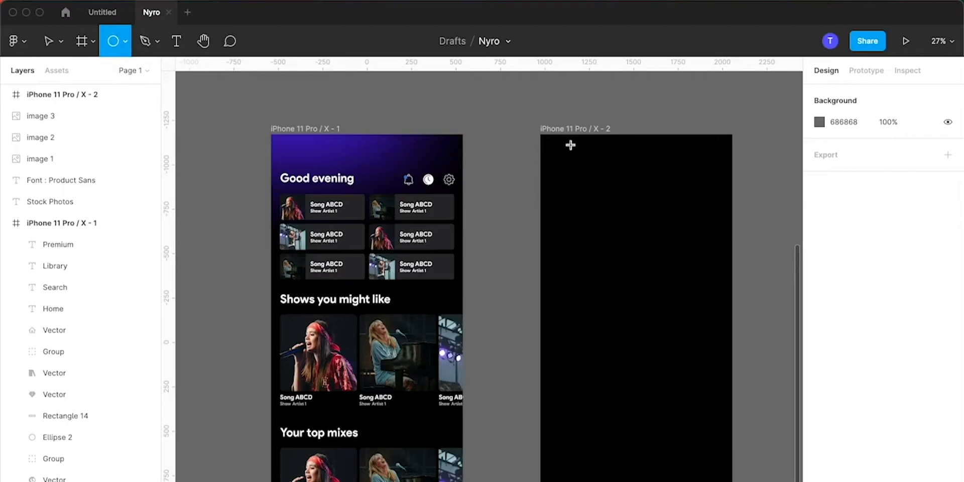
drag(546, 164, 703, 219)
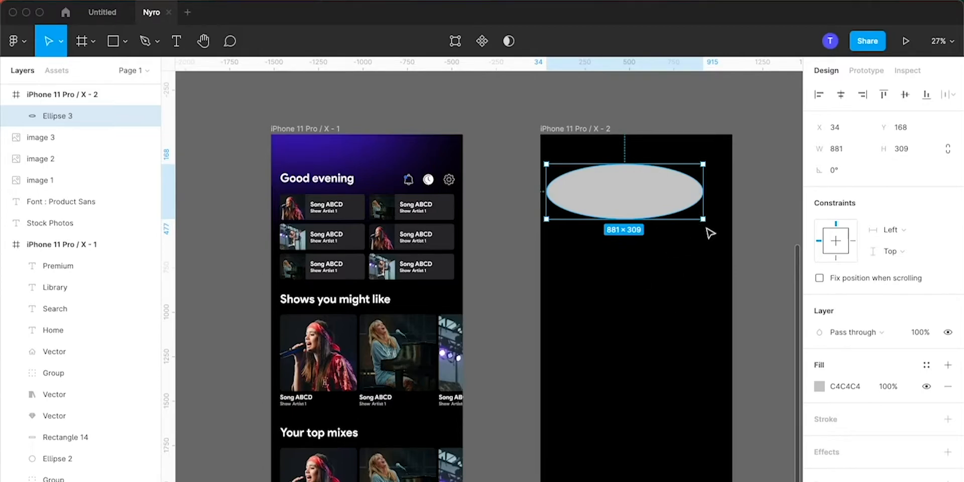
drag(709, 206, 607, 159)
key(super+z)
key(super+z)
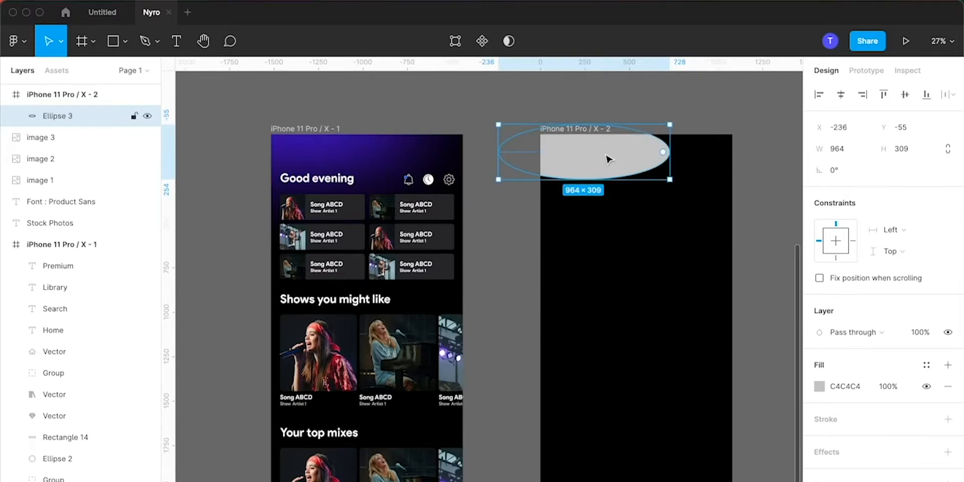
- Fill the ellipse with purple 3414A7 sampled from the original screen's header and add a Layer blur effect
key(i)
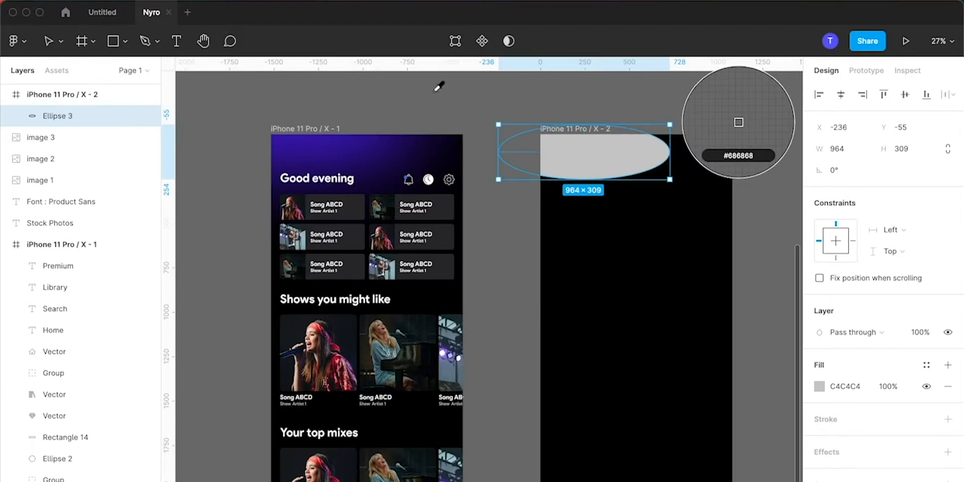
click(288, 145)
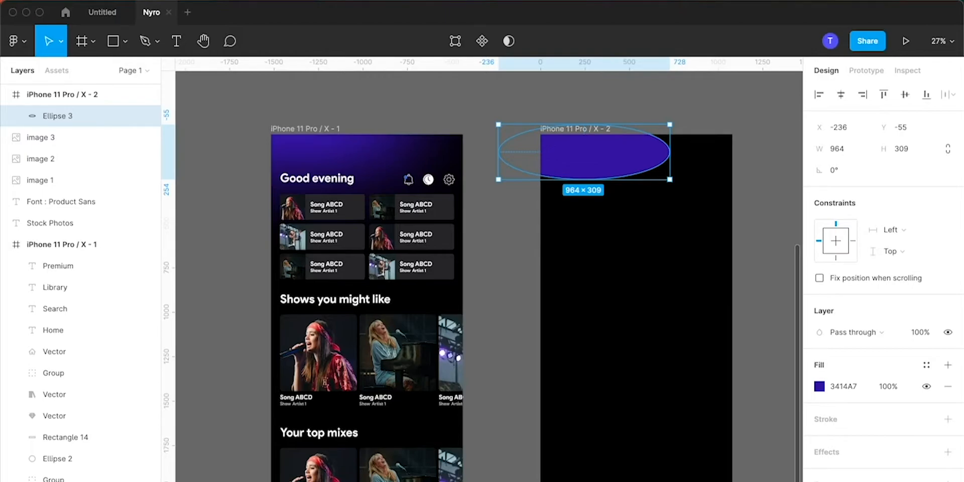
click(949, 452)
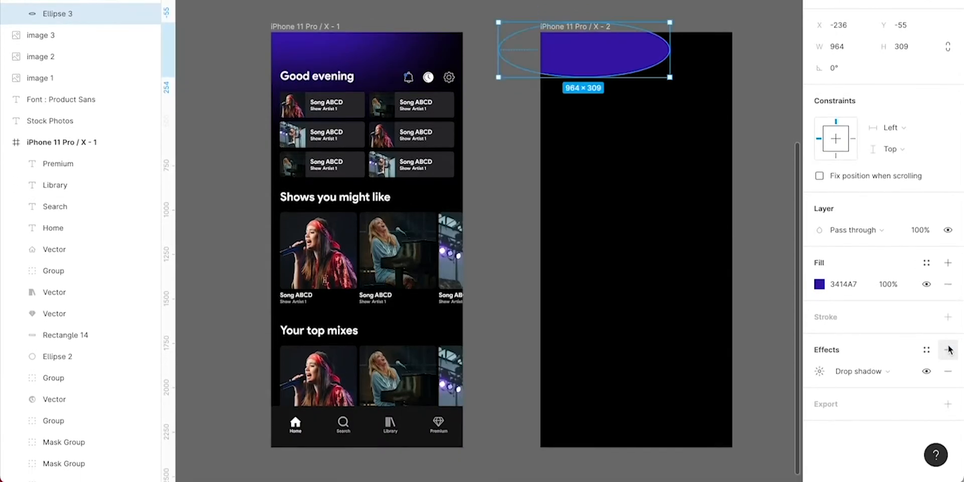
click(885, 374)
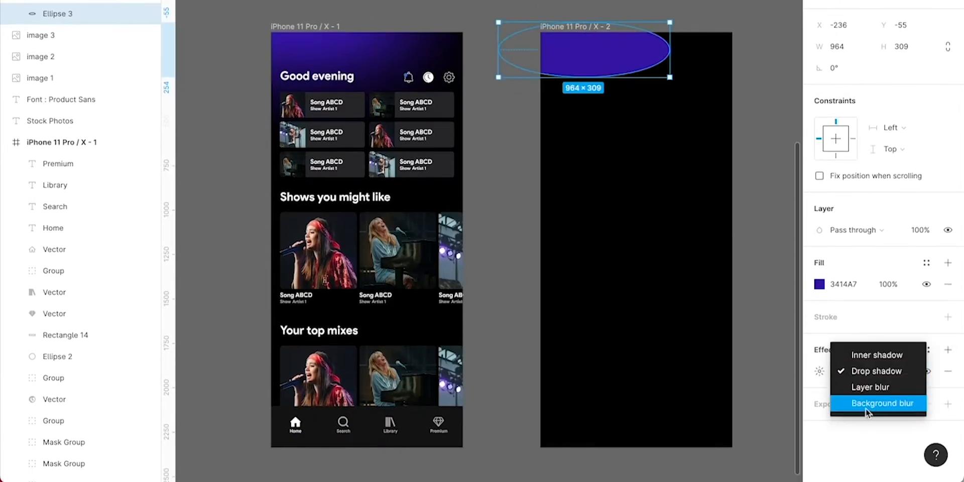
- Set the ellipse's layer blur to 300 and lock the ellipse layer
click(820, 371)
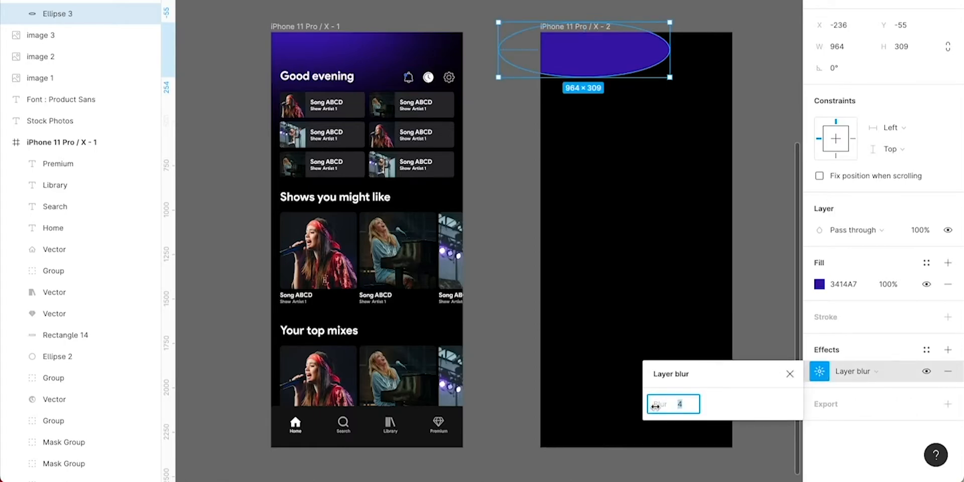
text(10)
drag(660, 408, 666, 408)
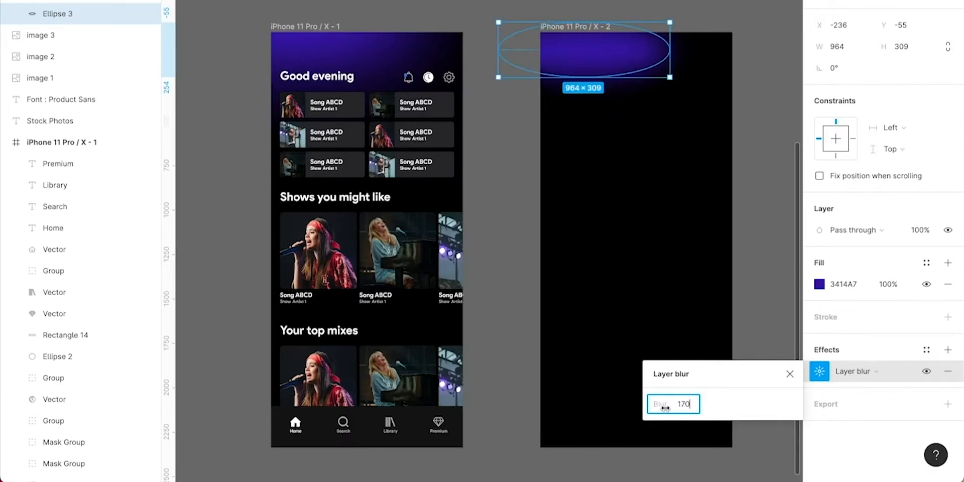
key(BackSpace)
key(BackSpace)
key(BackSpace)
text(300)
key(Return)
click(593, 89)
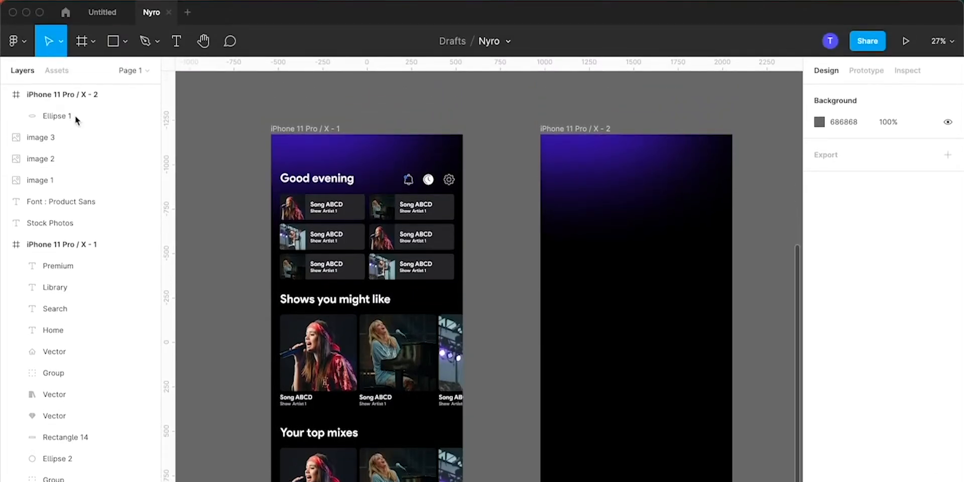
click(134, 116)
- Add the sample text "jnvejnortnvce" in Product Sans on the canvas above the new frame
scroll(377, 248, right, 4)
scroll(529, 172, up, 5)
scroll(530, 175, right, 4)
scroll(529, 175, up, 3)
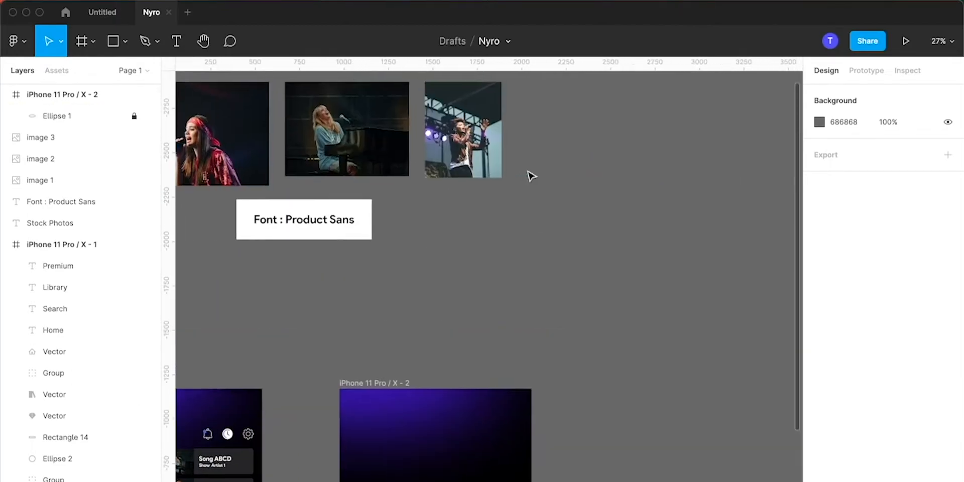
scroll(529, 174, left, 7)
scroll(529, 174, down, 3)
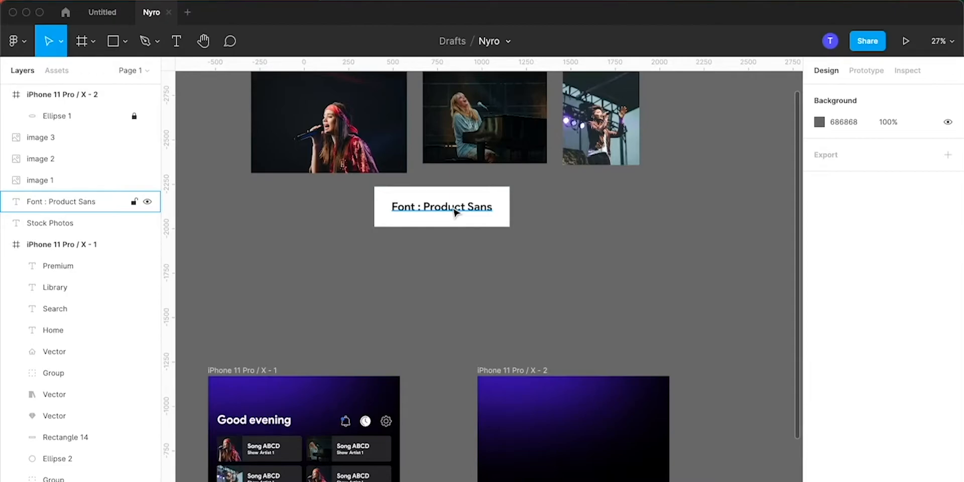
scroll(523, 189, down, 3)
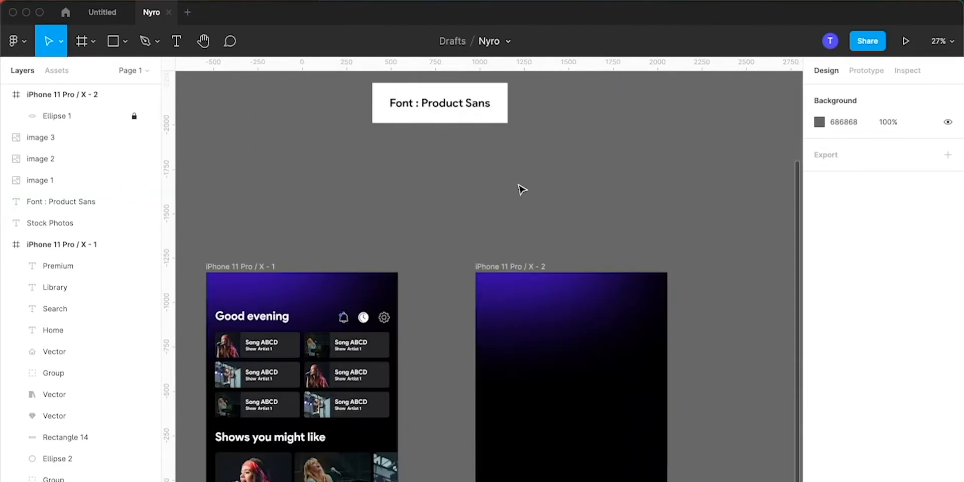
key(t)
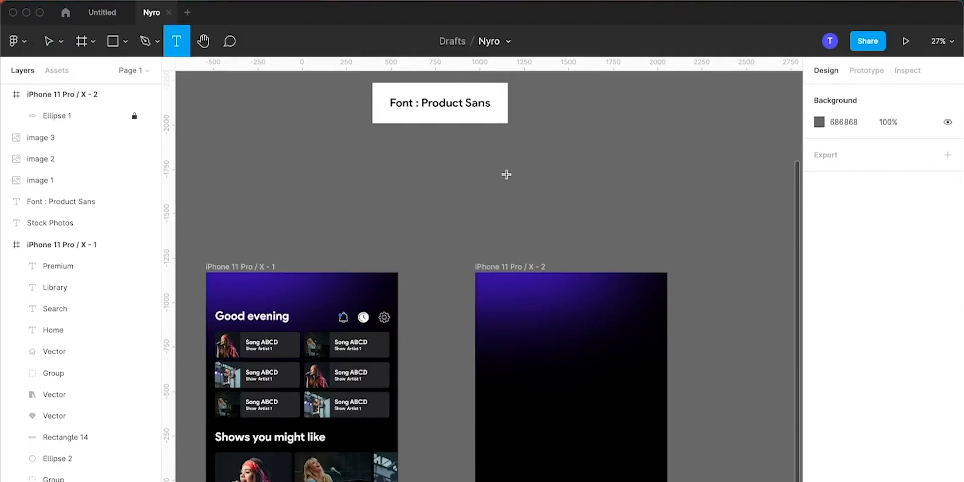
click(506, 177)
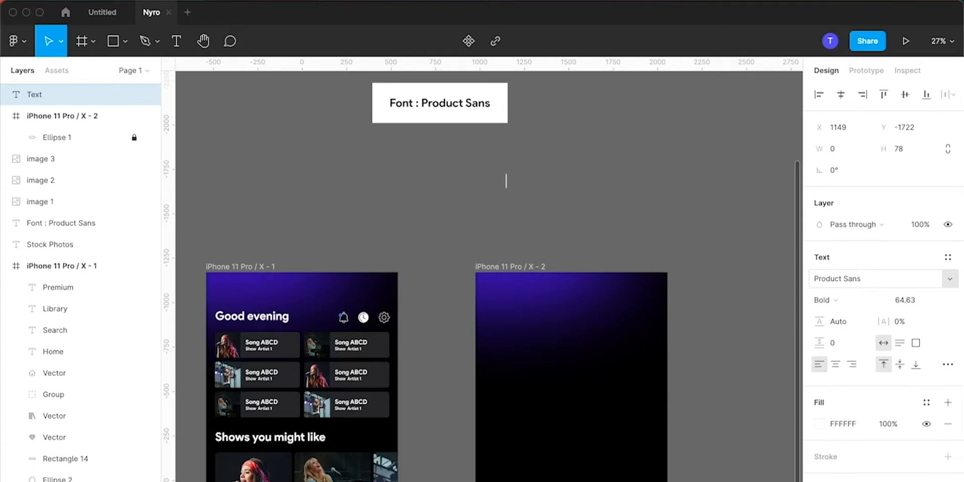
text(jnvejnortnvce)
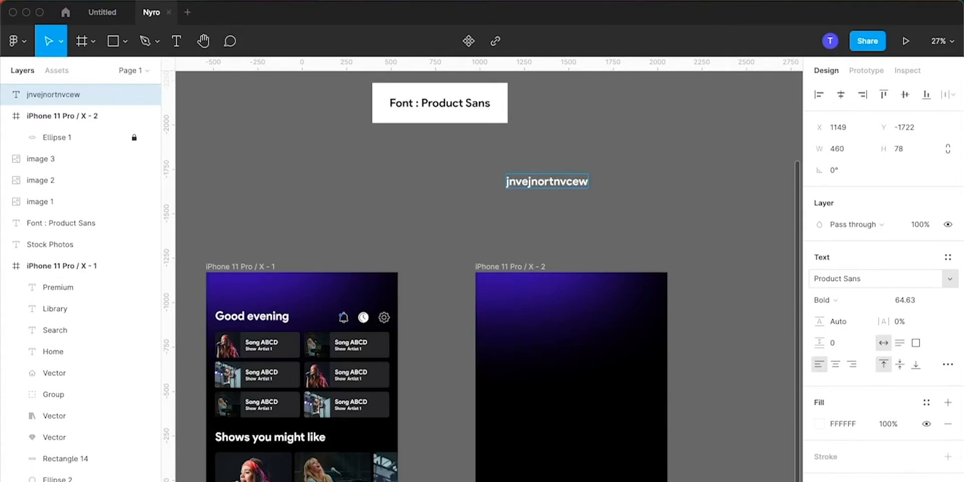
key(Escape)
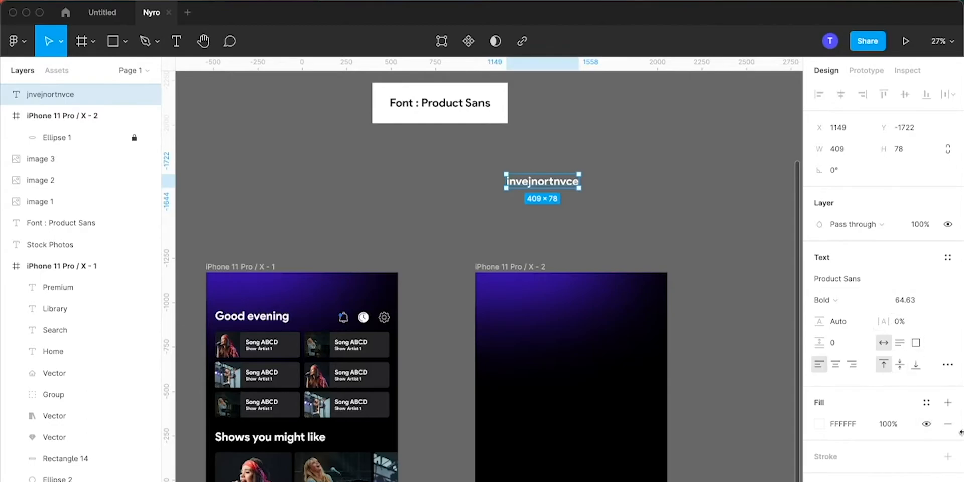
- Review the font weight options for the sample text and keep Bold
click(842, 301)
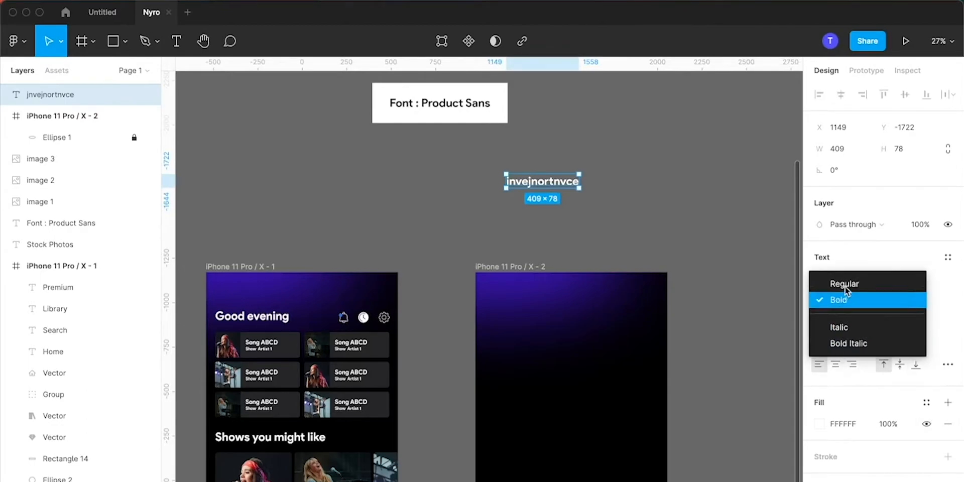
click(846, 299)
click(716, 231)
scroll(717, 230, down, 3)
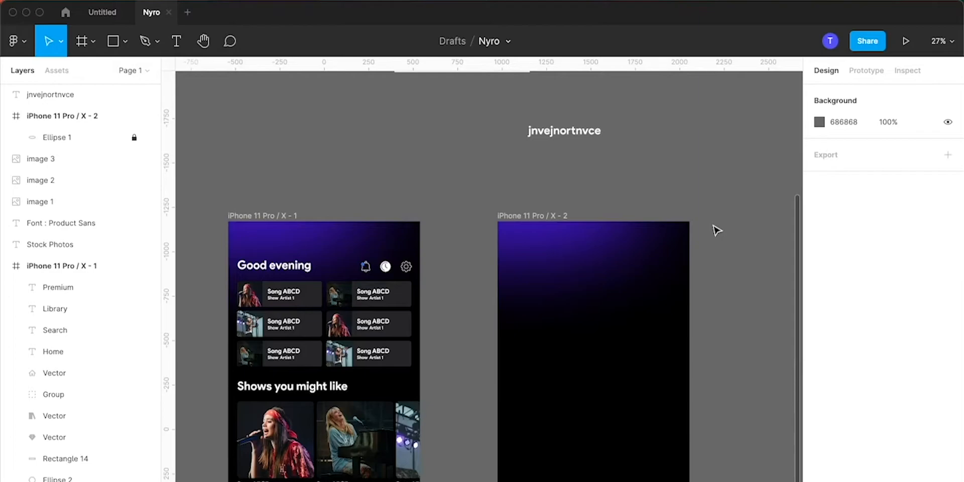
- Try enlarging the sample text with the Scale tool, undo it, and try stretching its box with the Move tool
click(566, 135)
key(k)
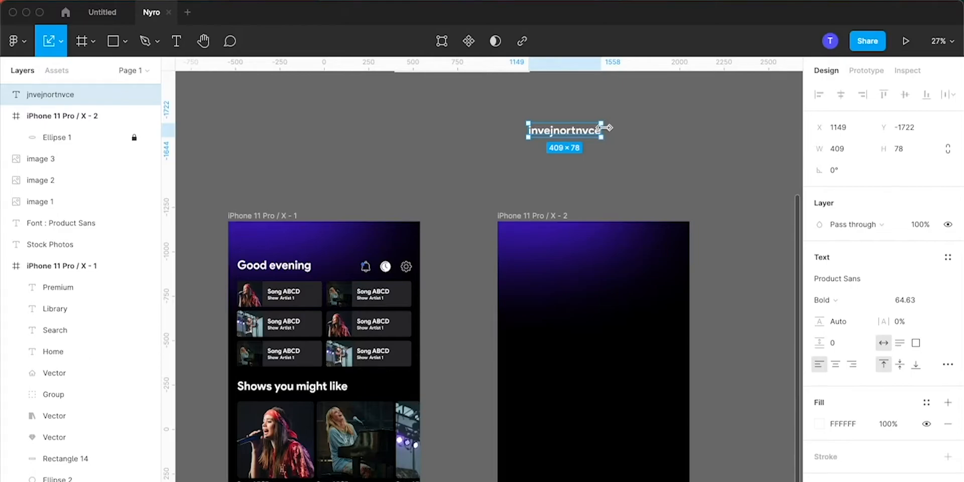
drag(605, 130, 637, 133)
key(super+z)
key(v)
drag(606, 130, 645, 136)
click(624, 167)
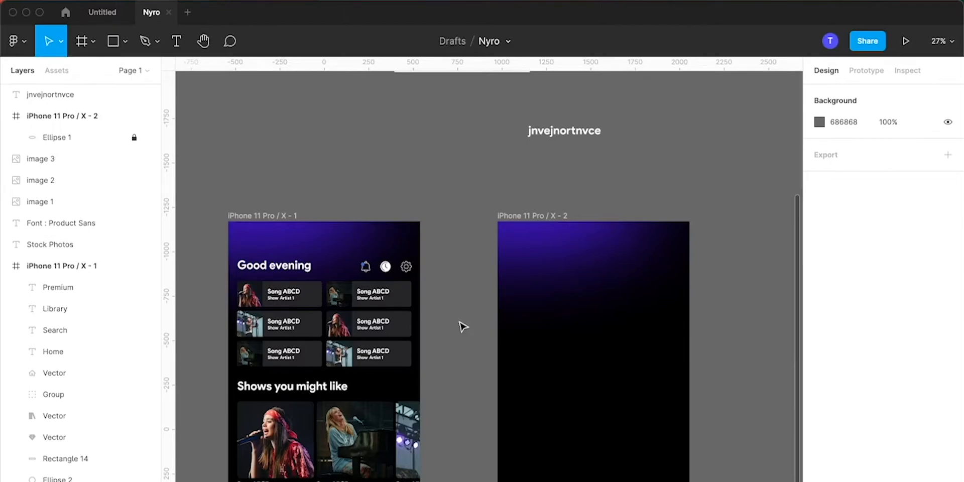
- Draw a rounded rectangle in the upper part of the new frame and place a matching copy beside it
key(r)
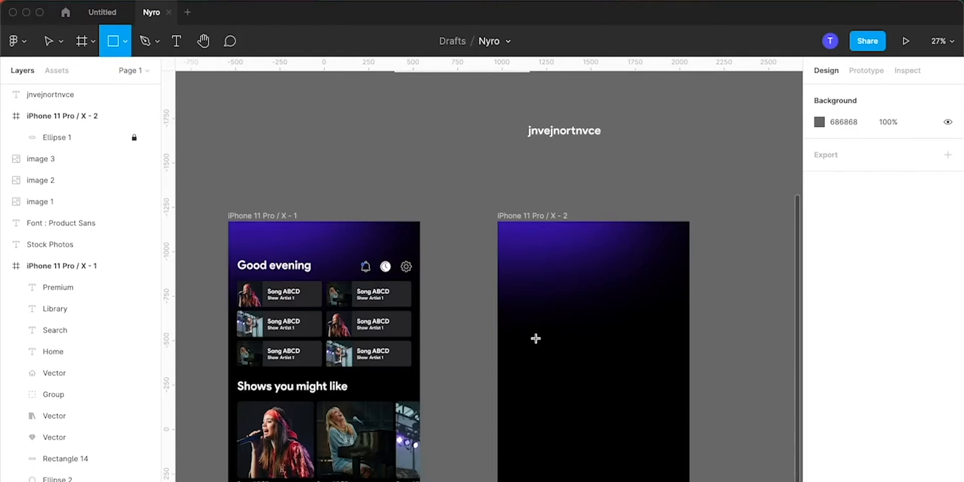
drag(528, 267, 622, 290)
click(568, 296)
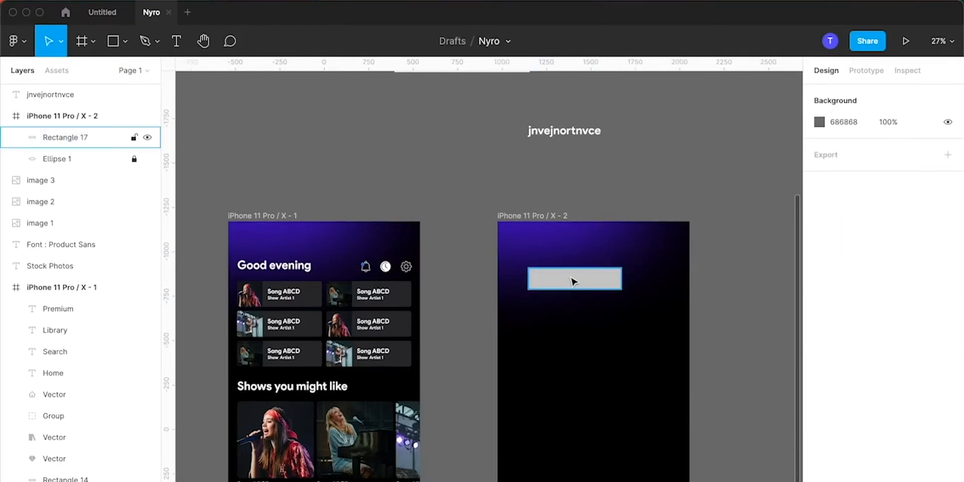
drag(575, 282, 573, 312)
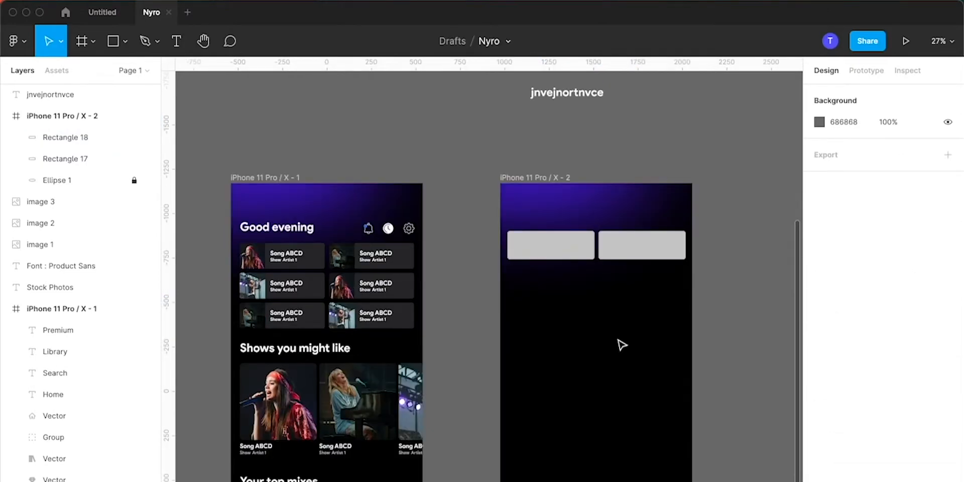
scroll(622, 345, left, 2)
scroll(621, 345, up, 1)
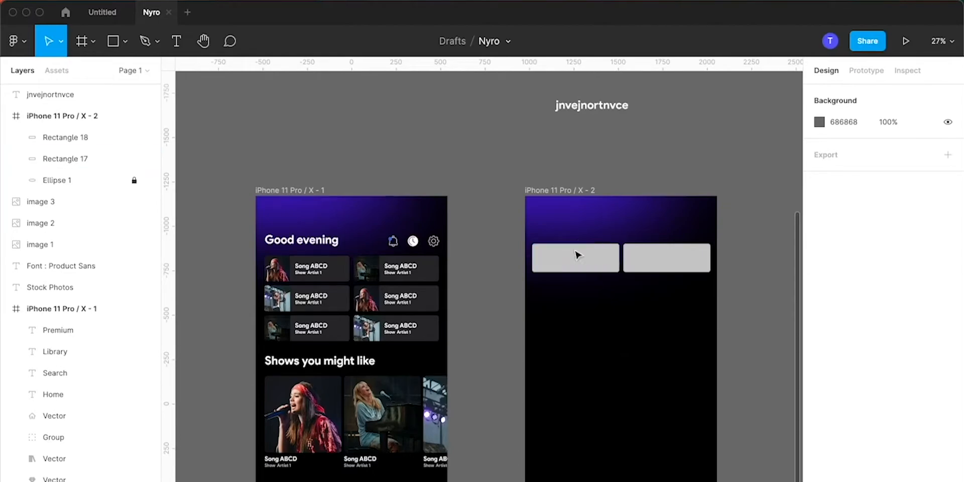
- Fill both light grey rectangles in the new frame with the dark card colour 262528 sampled from the reference design
click(578, 262)
shift+click(656, 260)
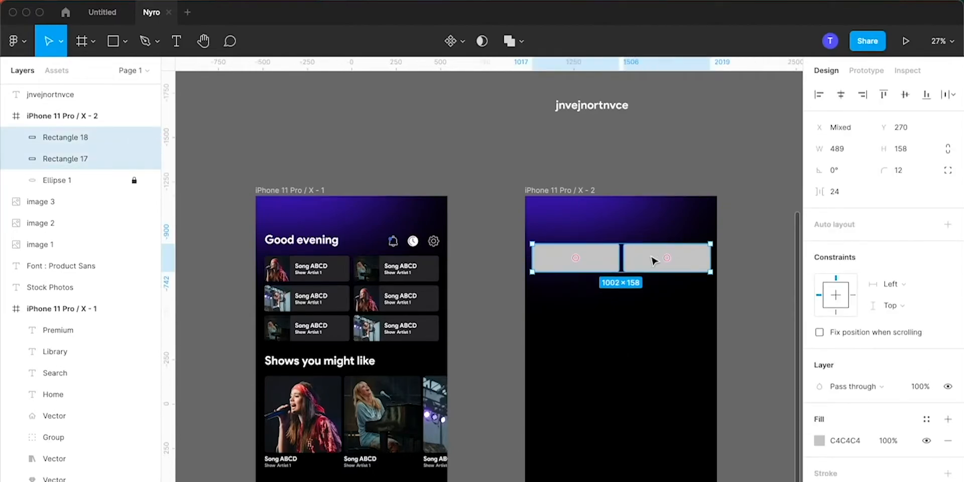
key(i)
click(431, 278)
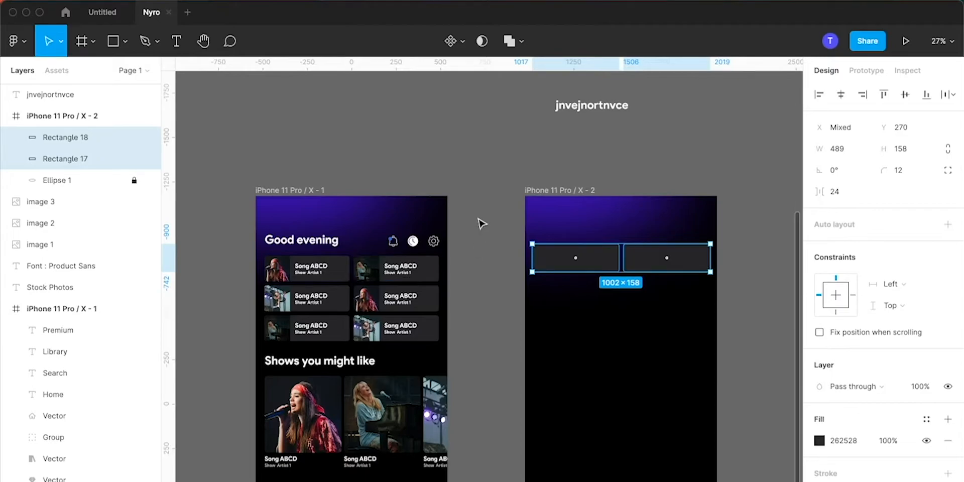
click(476, 185)
- Duplicate the pair of dark cards twice downward at Y 451 and 632 to form three evenly spaced rows
alt+drag(603, 263, 604, 299)
key(Down)
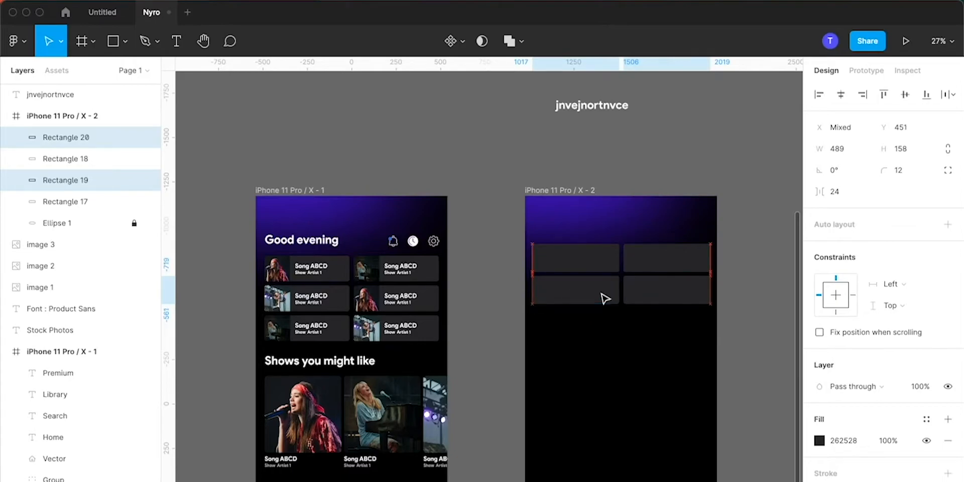
key(super+d)
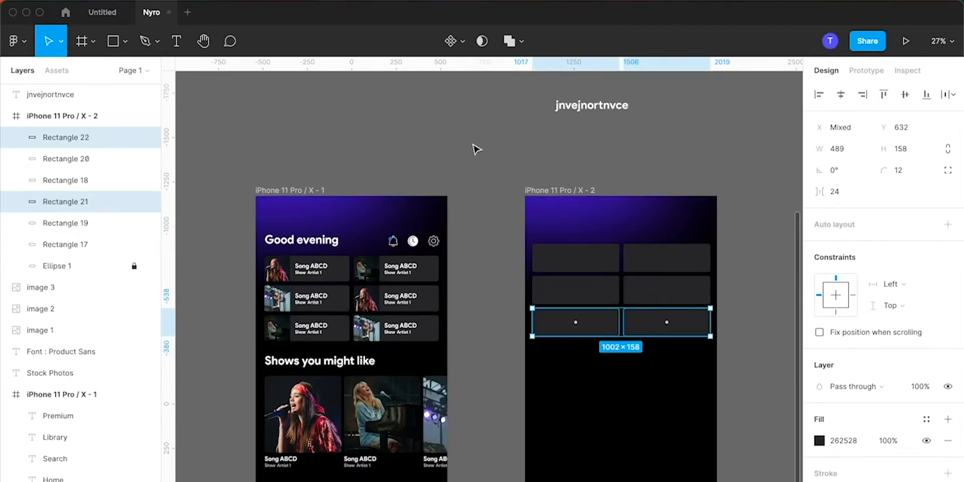
click(476, 150)
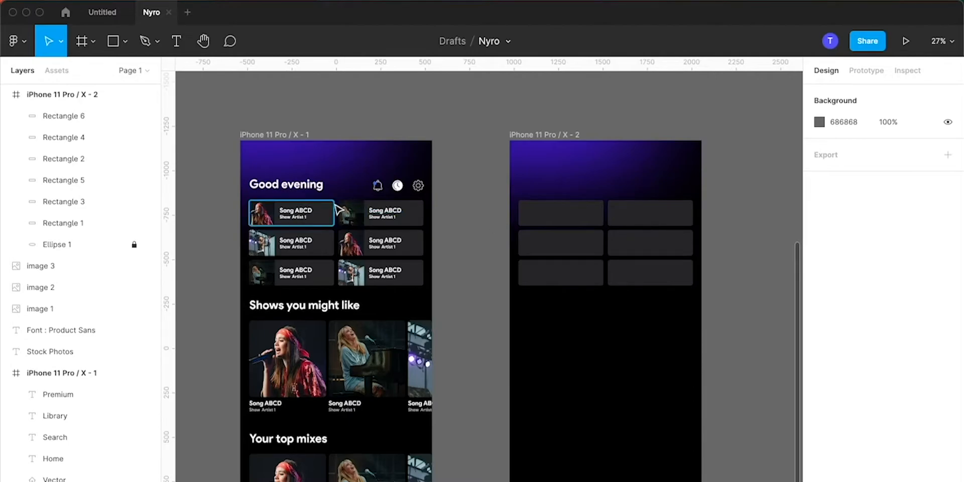
- Copy the "Good evening" heading from the reference frame to X 50, Y 206 above the cards in the new frame
drag(310, 187, 583, 193)
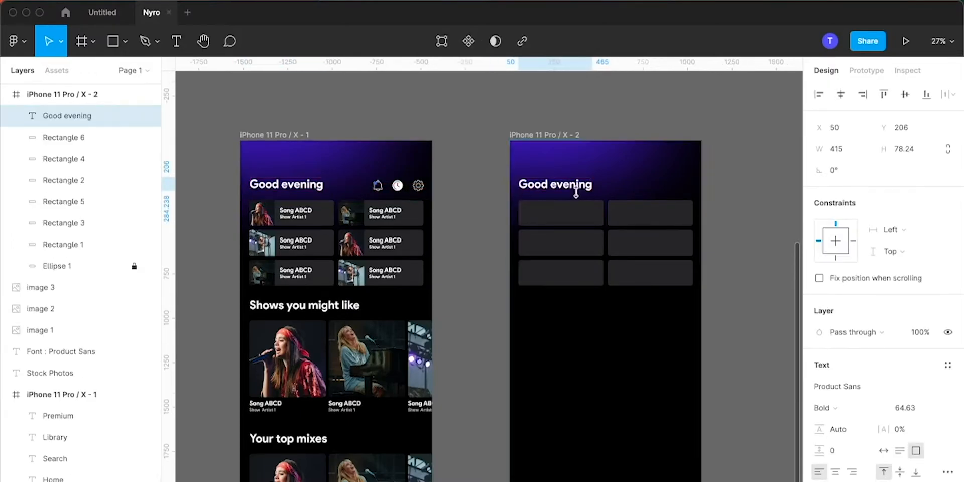
click(467, 118)
click(547, 187)
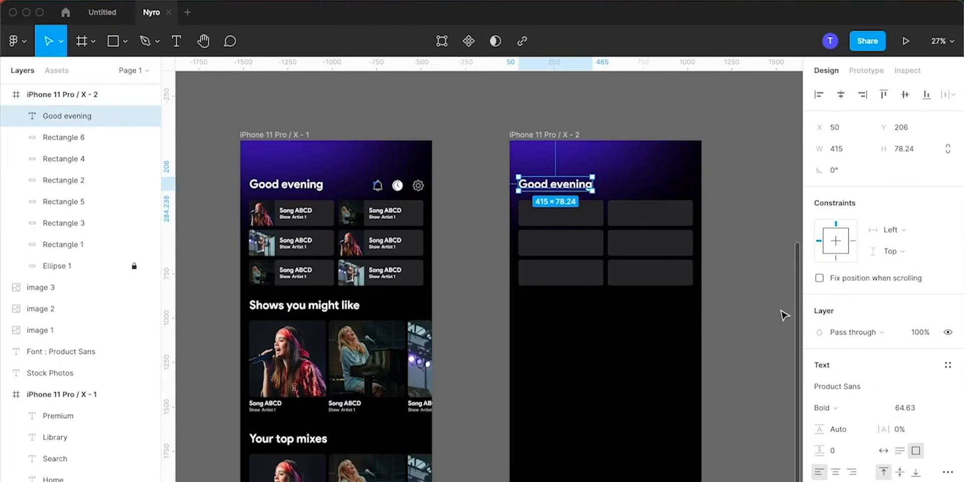
click(783, 317)
- Place a copy of the "Good evening" heading below the cards and change its text to "Shows you might like"
drag(573, 185, 577, 310)
click(475, 285)
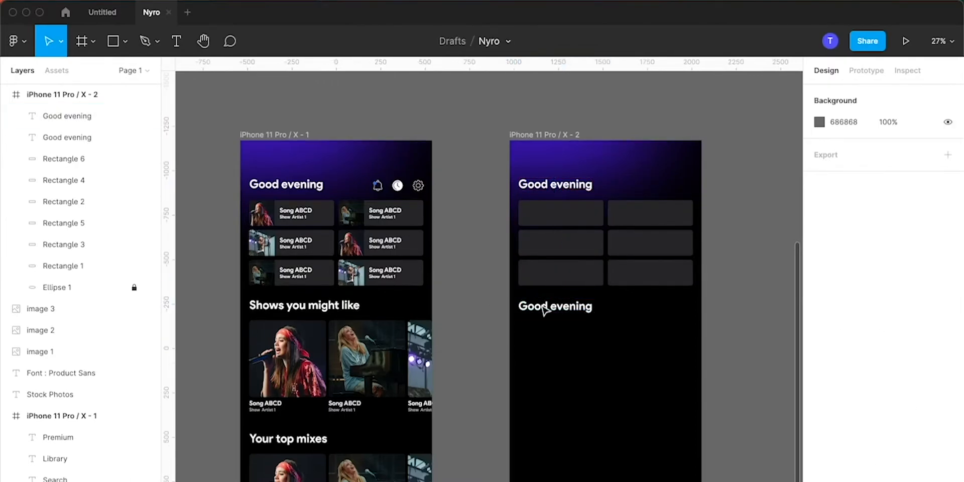
click(548, 314)
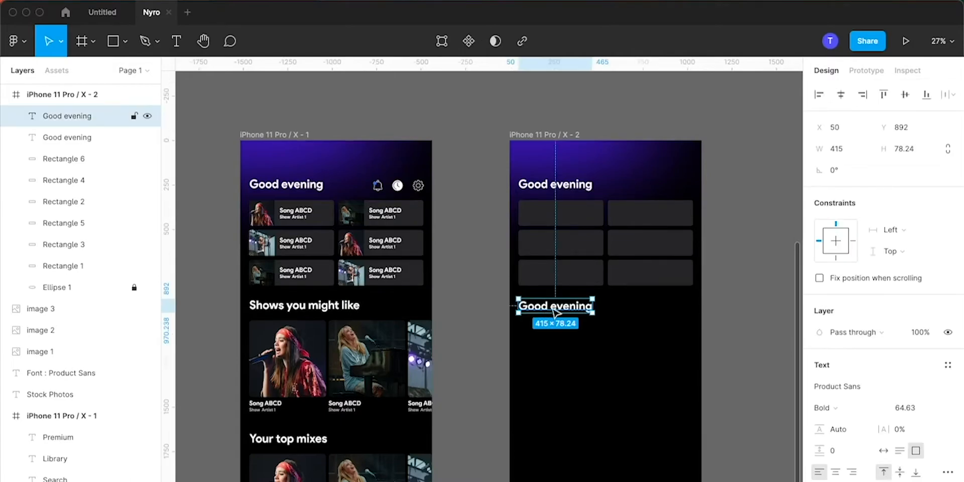
double_click(553, 309)
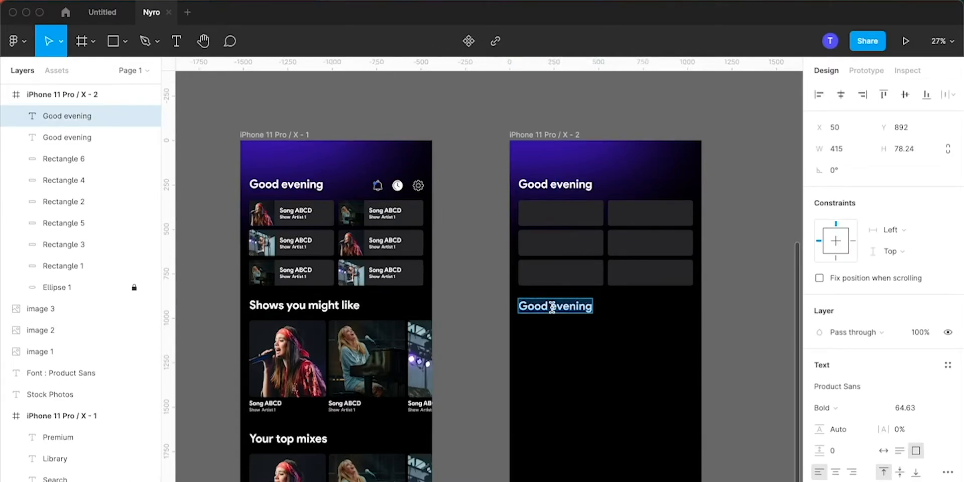
text(Shows )
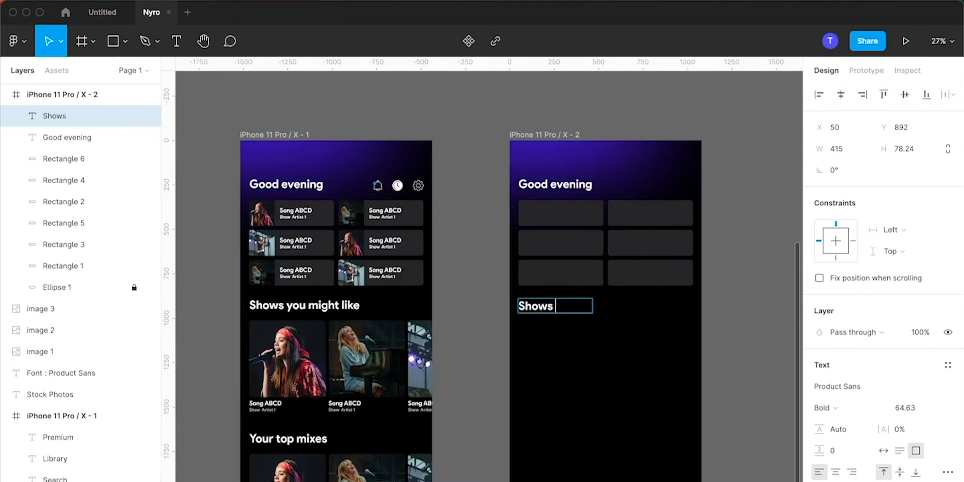
text(you migh)
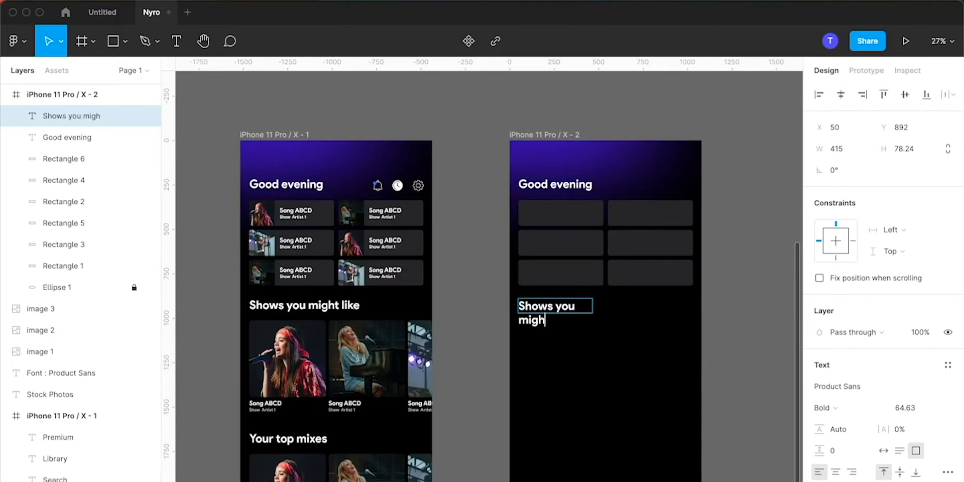
text(t like)
key(Escape)
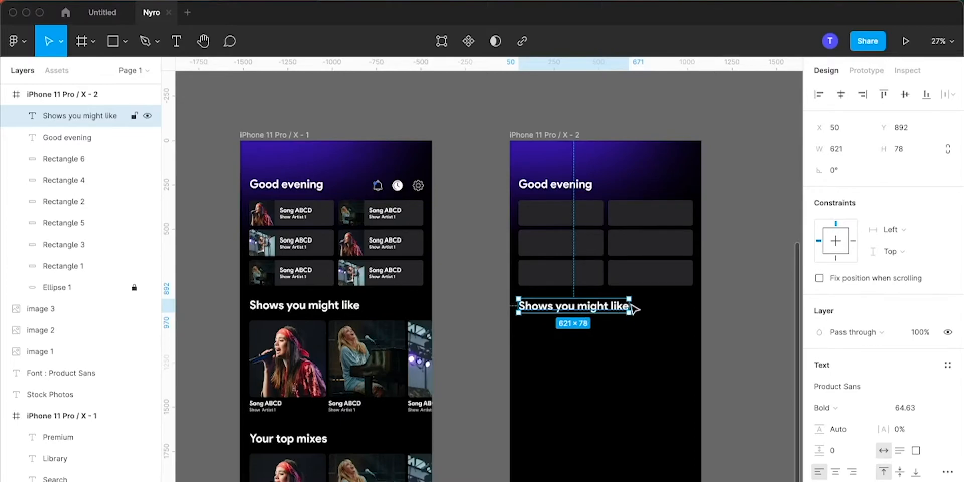
mouse_move(630, 307)
mouse_down()
mouse_move(575, 311)
mouse_move(632, 311)
mouse_up()
click(463, 394)
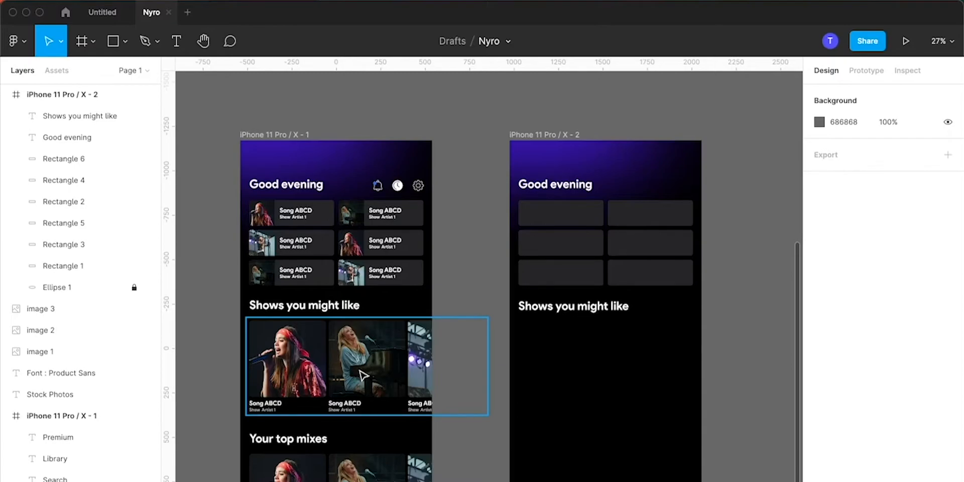
- Draw a wide frame about 1999 × 585 on the empty canvas beside the new phone frame
scroll(364, 376, down, 3)
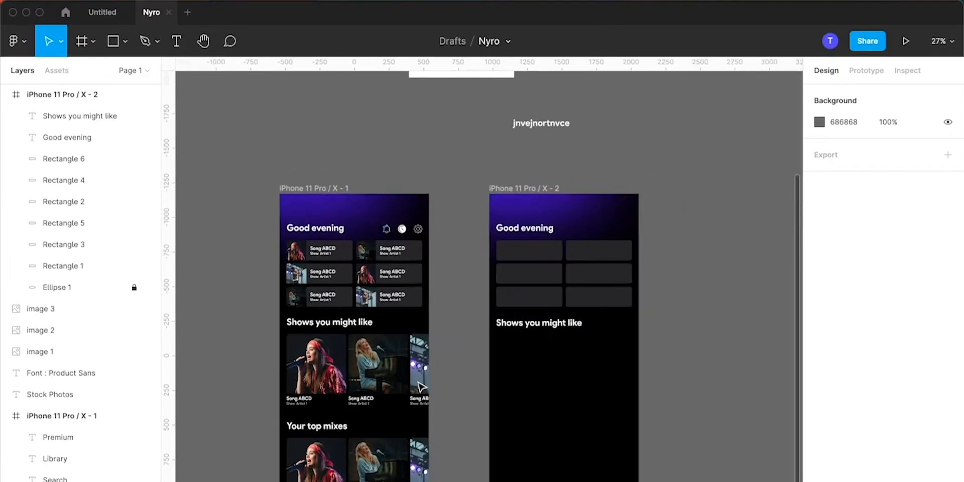
key(f)
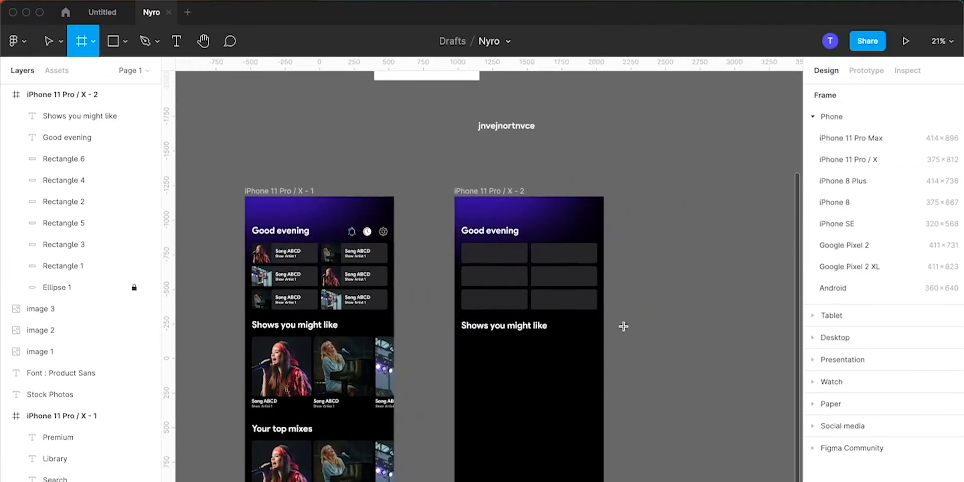
mouse_move(622, 325)
mouse_down()
mouse_move(781, 413)
mouse_move(800, 399)
mouse_up()
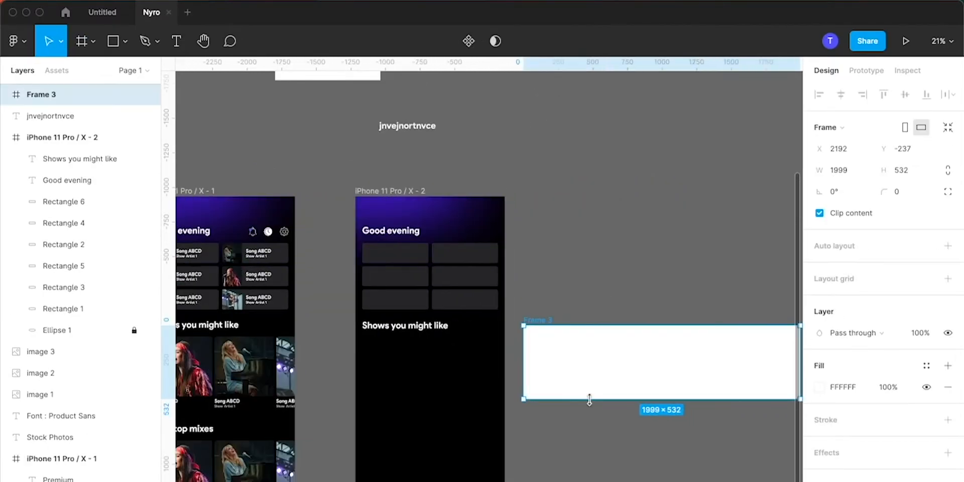
drag(590, 399, 592, 407)
click(612, 245)
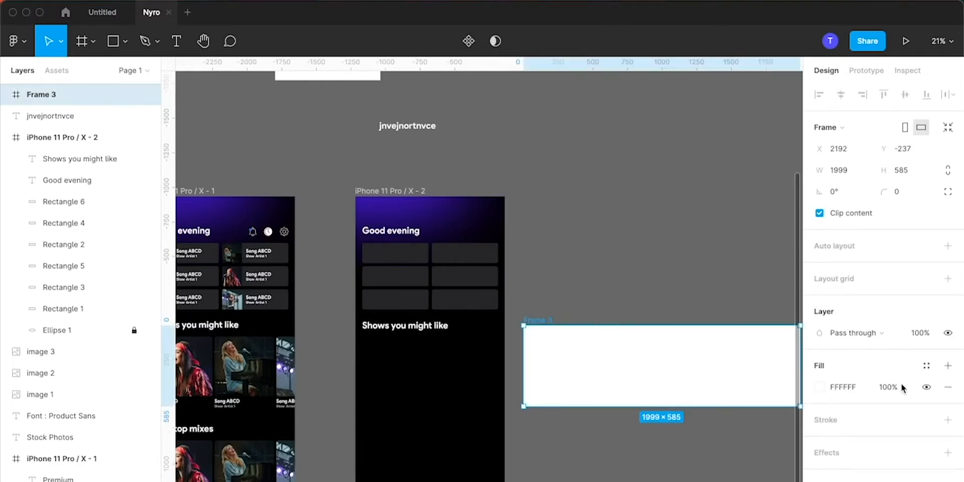
- Hide the wide frame's white fill and select the transparent frame
click(926, 388)
click(653, 304)
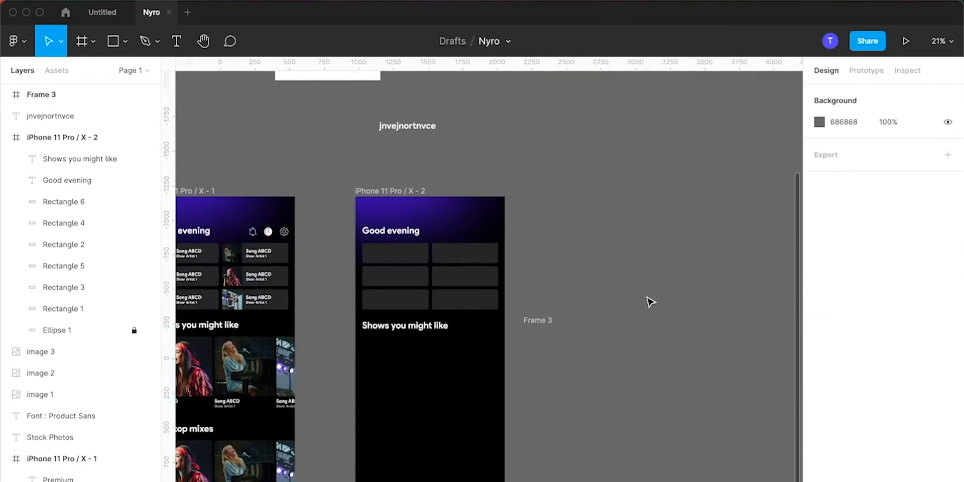
click(591, 337)
click(587, 291)
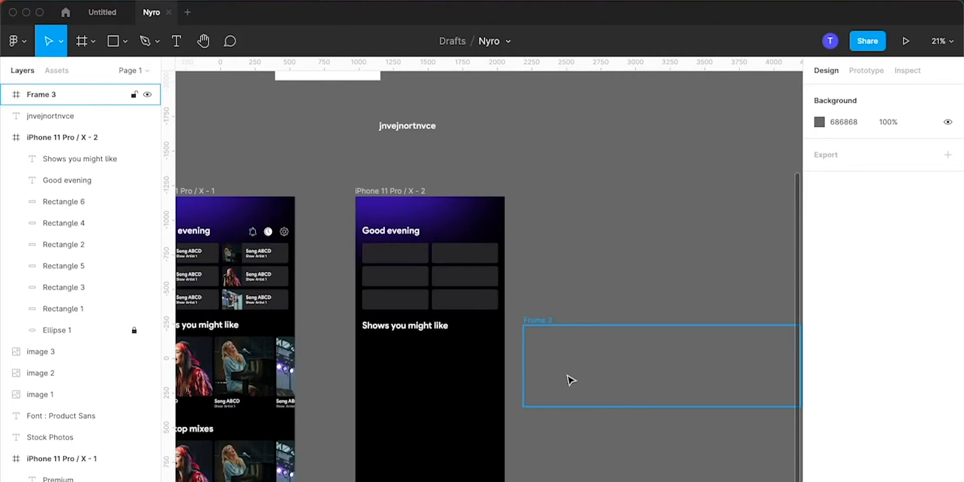
click(571, 376)
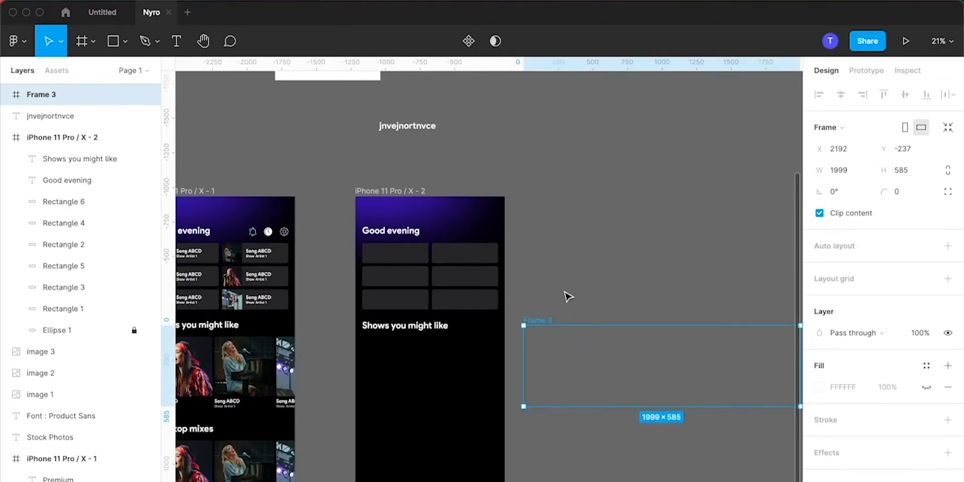
- Draw a square about 585 × 585 inside the wide frame and turn the frame's white fill back on
key(r)
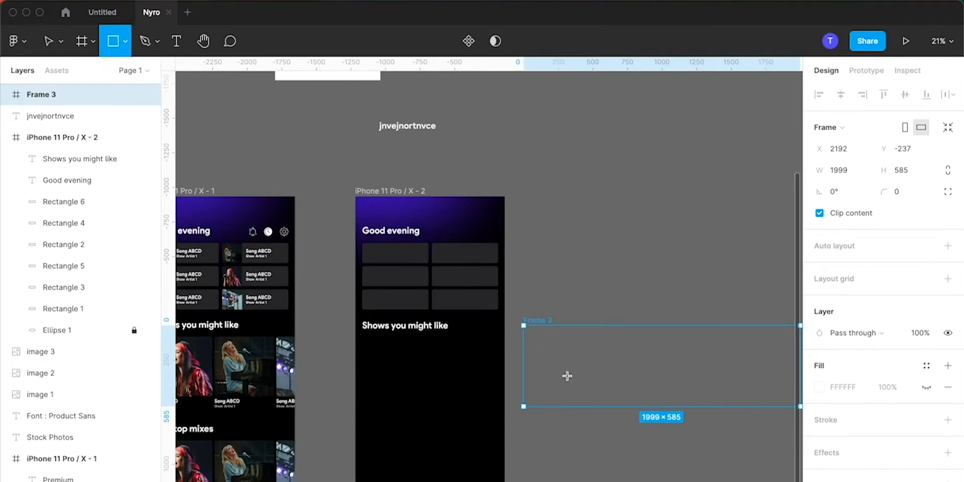
drag(529, 325, 611, 407)
click(592, 277)
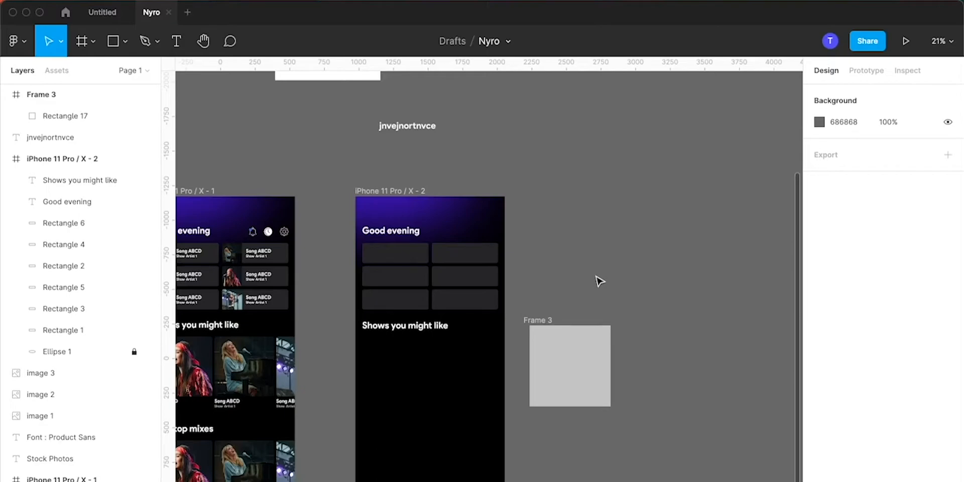
click(537, 321)
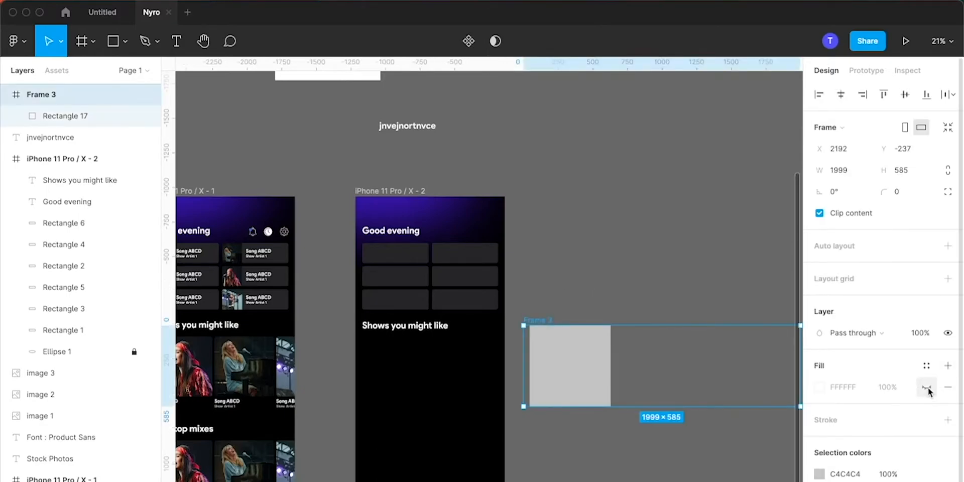
click(707, 260)
- Shrink the grey square to about 532 × 533 and move it to X 26, Y 26 inside the wide frame
drag(545, 371, 576, 370)
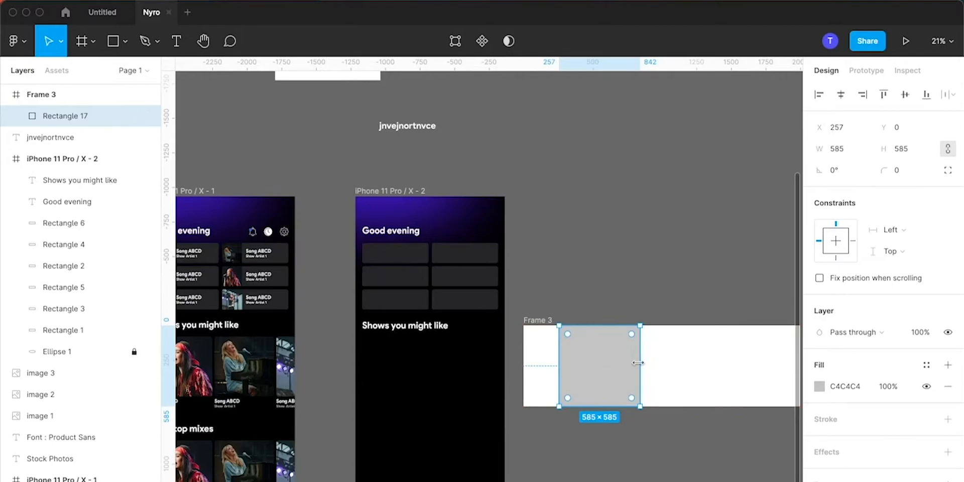
drag(640, 362, 632, 362)
click(617, 263)
scroll(610, 397, up, 5)
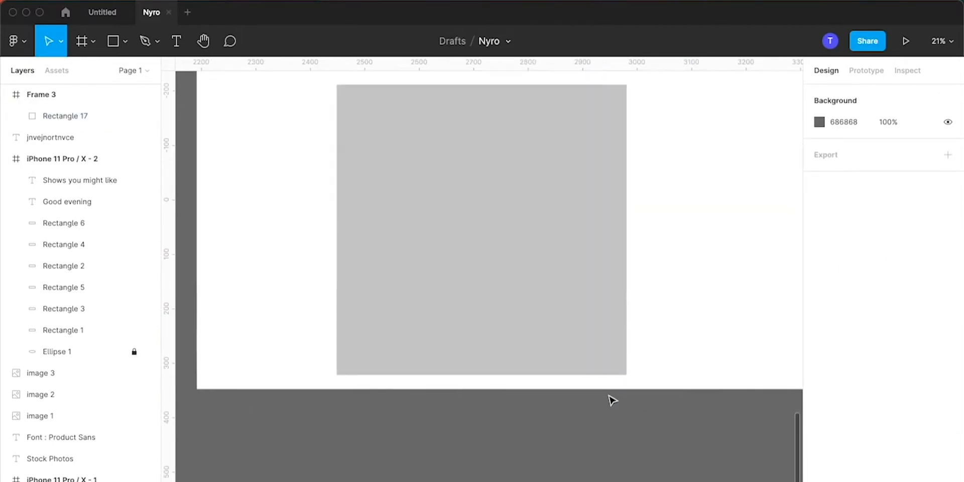
scroll(610, 396, down, 2)
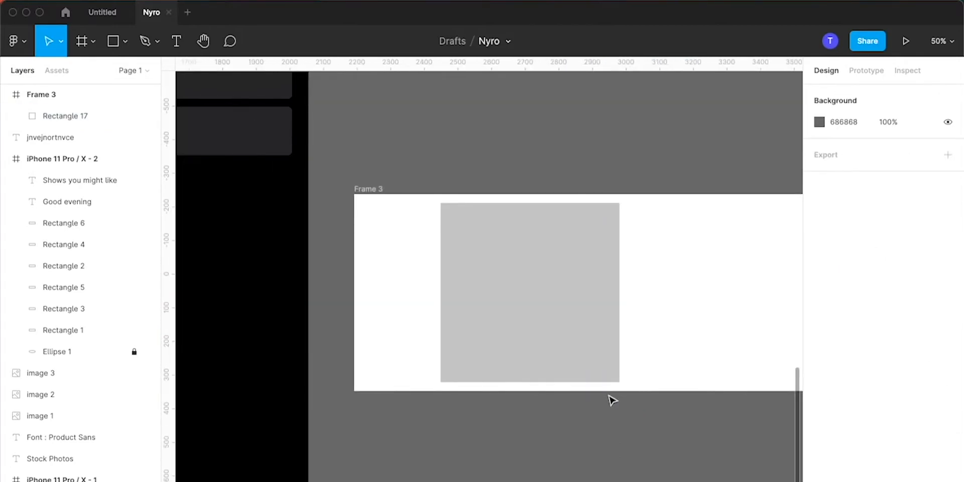
scroll(610, 396, down, 3)
drag(578, 321, 538, 321)
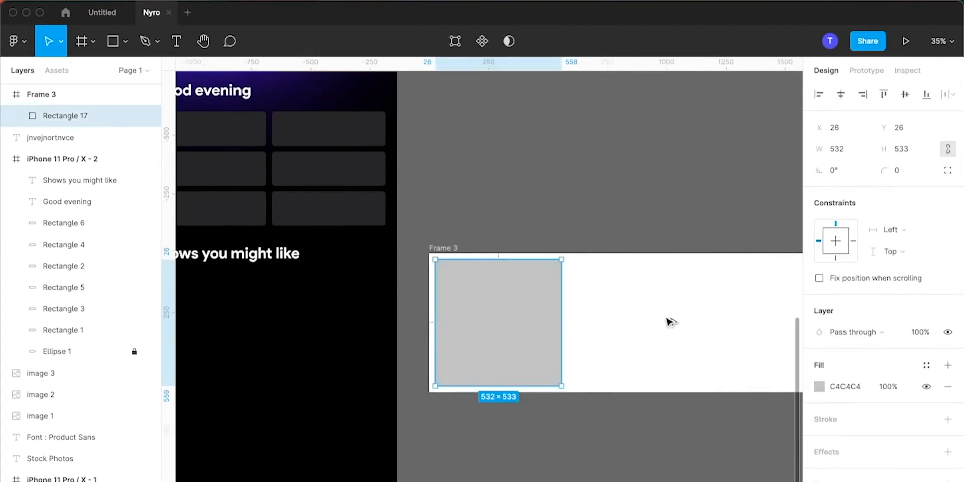
- Add two copies of the grey square to make a row of three spaced 30 apart inside the wide frame
key(super+d)
key(super+d)
click(623, 164)
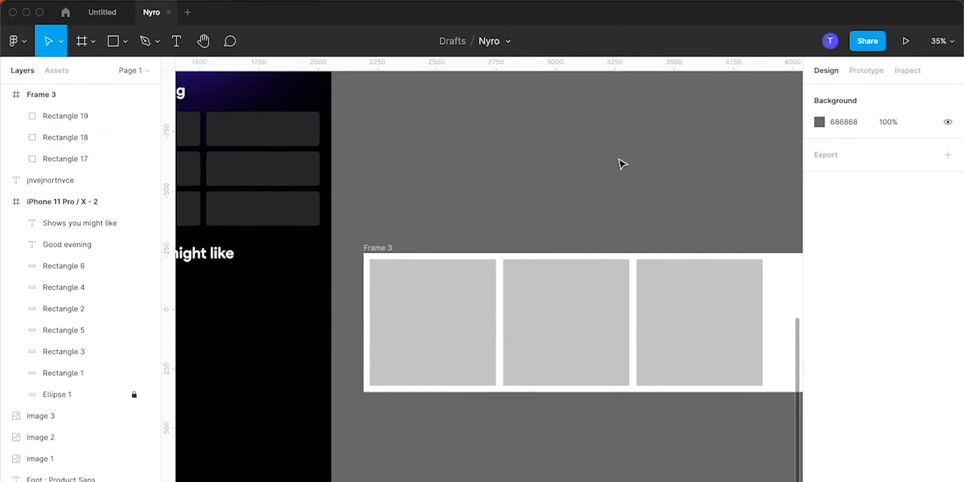
- Resize the wide frame to about 1714 × 719, fitting its width to the three squares with extra room below them
scroll(623, 164, down, 3)
scroll(620, 161, right, 2)
click(366, 256)
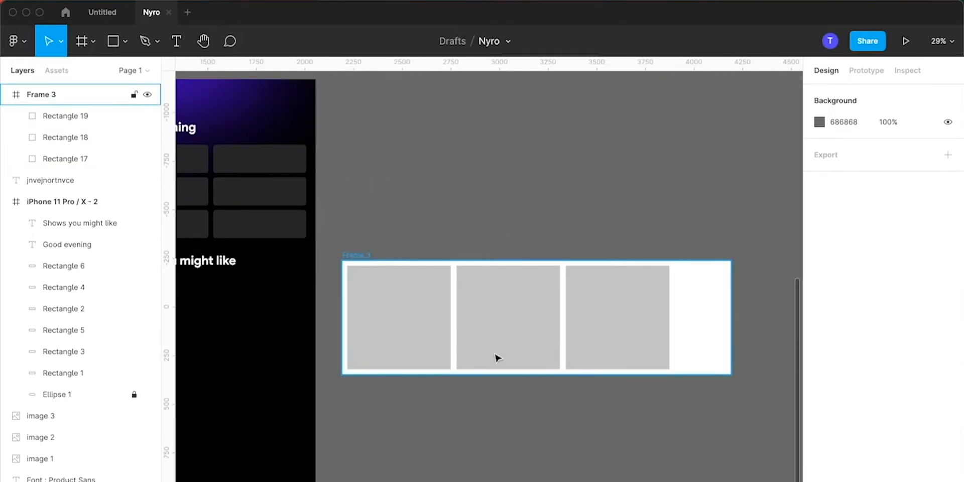
drag(528, 374, 531, 401)
drag(732, 324, 676, 316)
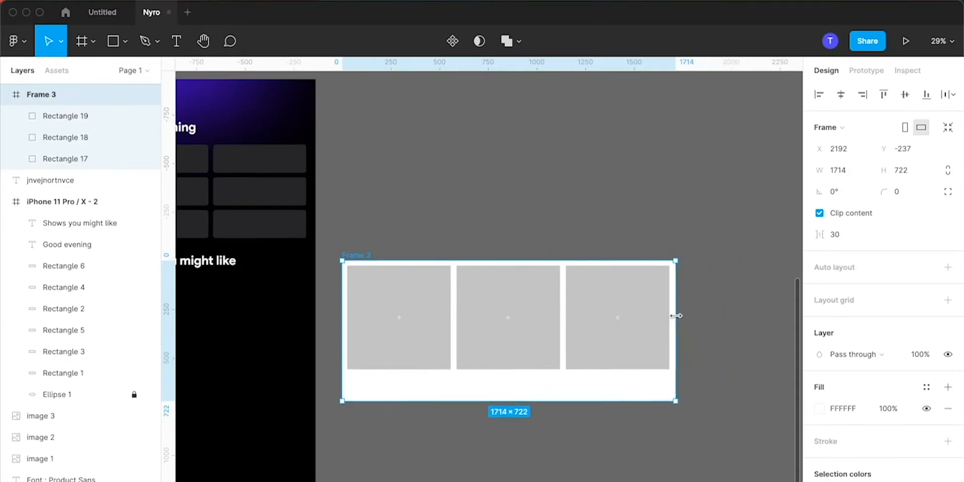
click(679, 200)
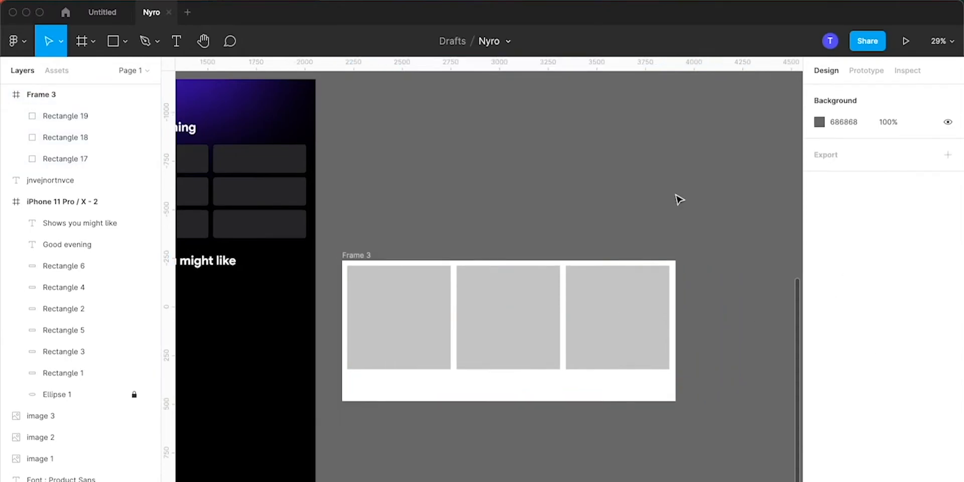
click(447, 381)
drag(447, 400, 447, 400)
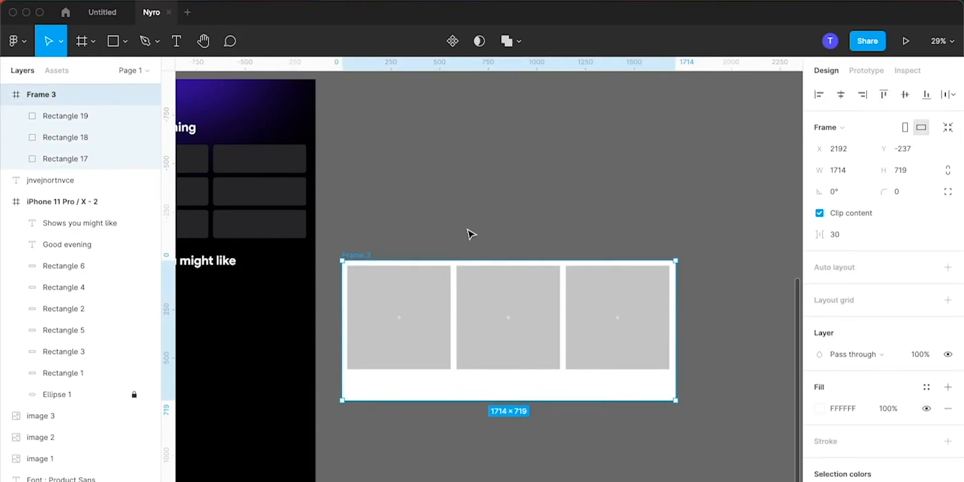
scroll(470, 233, left, 5)
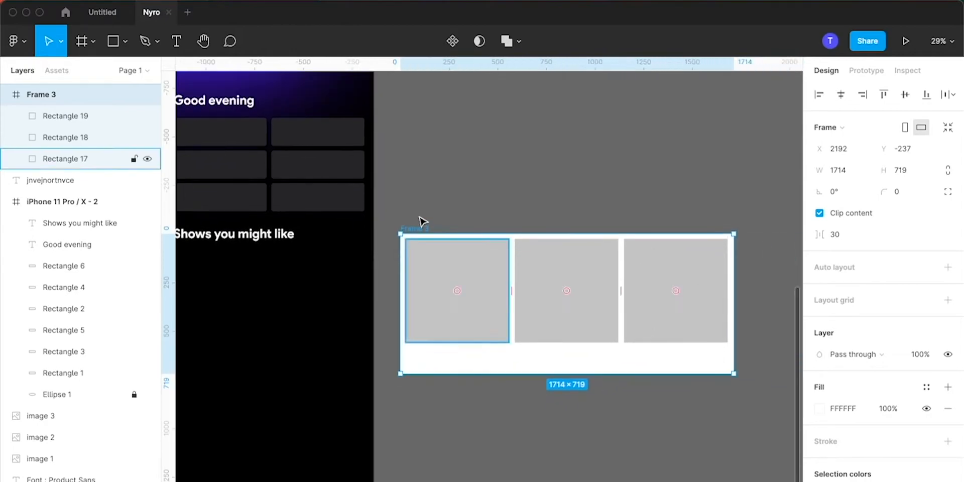
scroll(467, 232, right, 3)
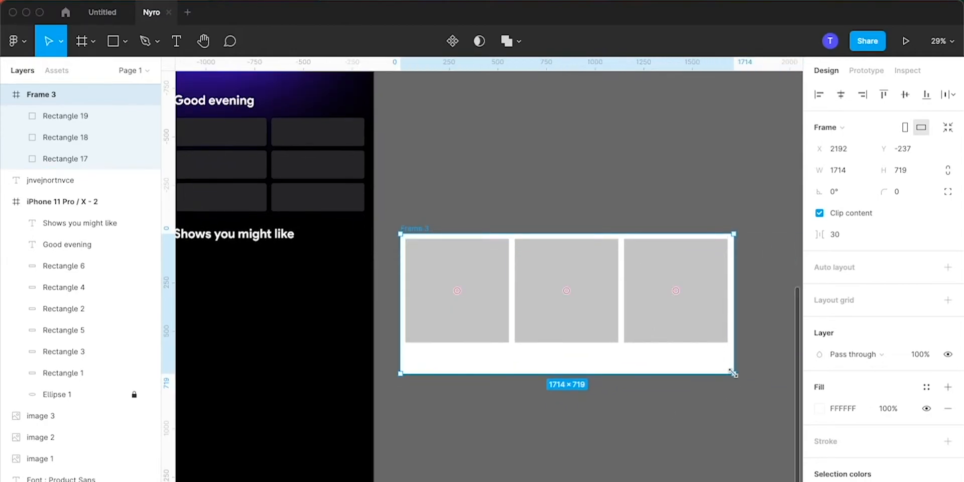
- Round the corners of all three grey squares in the wide frame with a radius of 12
click(772, 310)
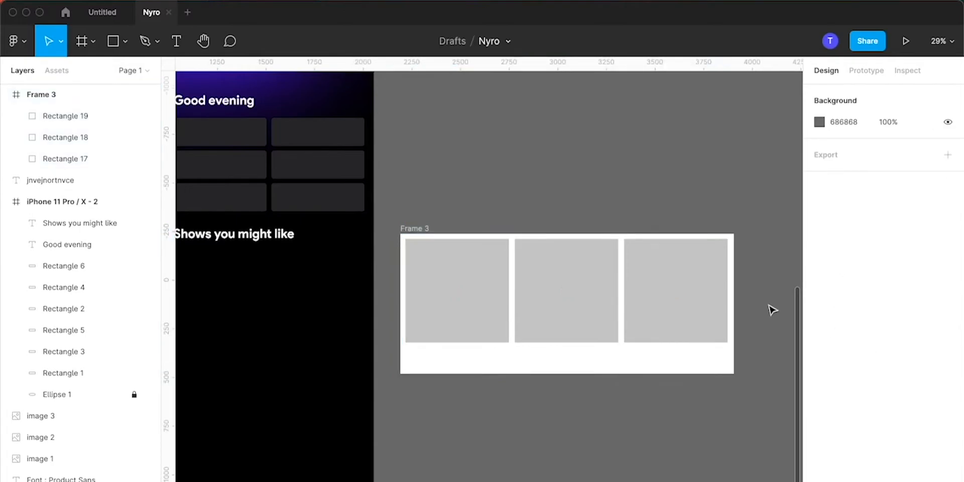
scroll(374, 176, up, 5)
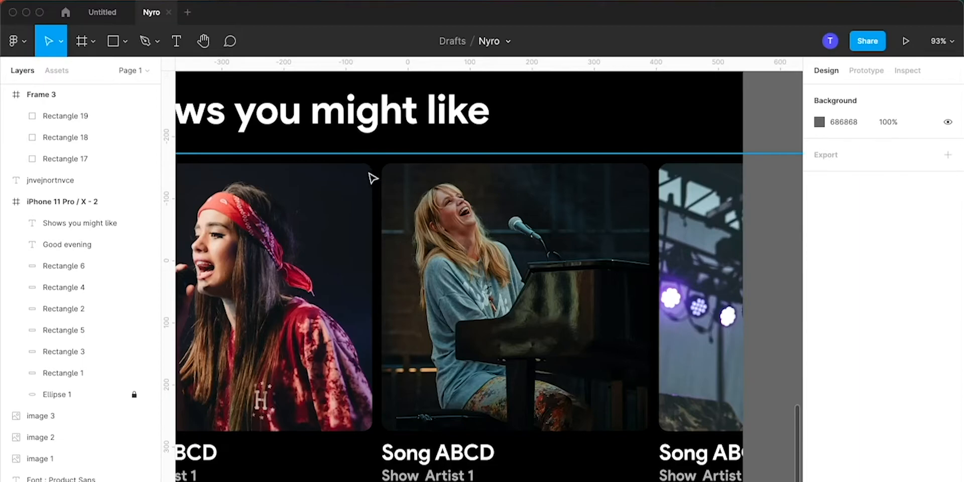
scroll(375, 176, up, 5)
scroll(373, 178, down, 5)
scroll(402, 190, right, 5)
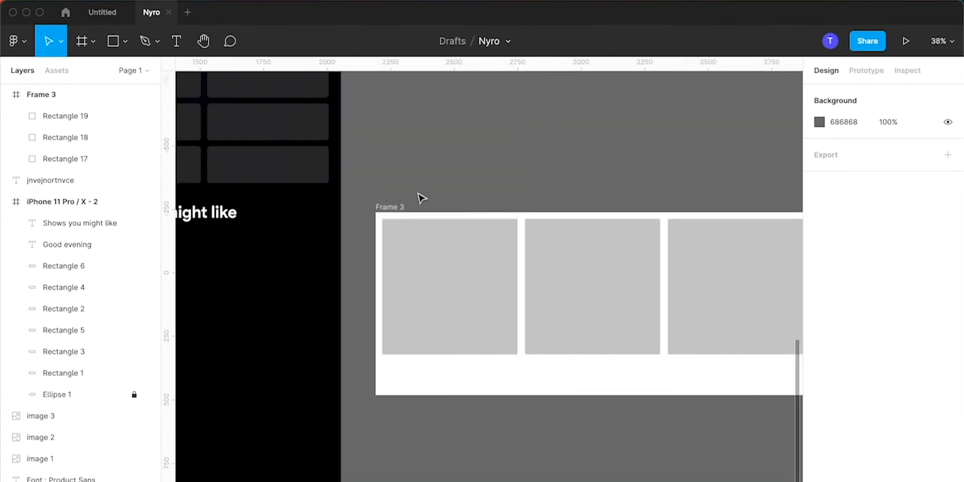
click(467, 285)
shift+click(621, 286)
shift+click(746, 283)
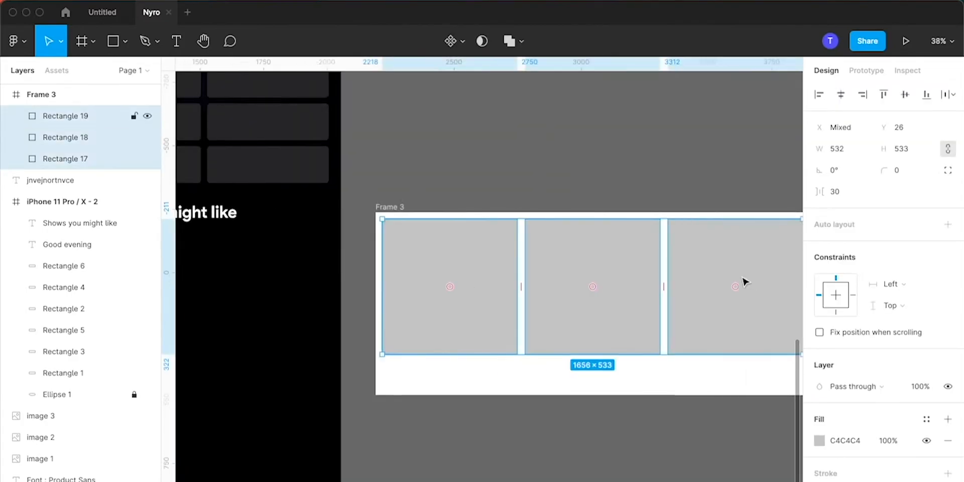
scroll(745, 282, right, 1)
scroll(746, 282, right, 2)
click(900, 174)
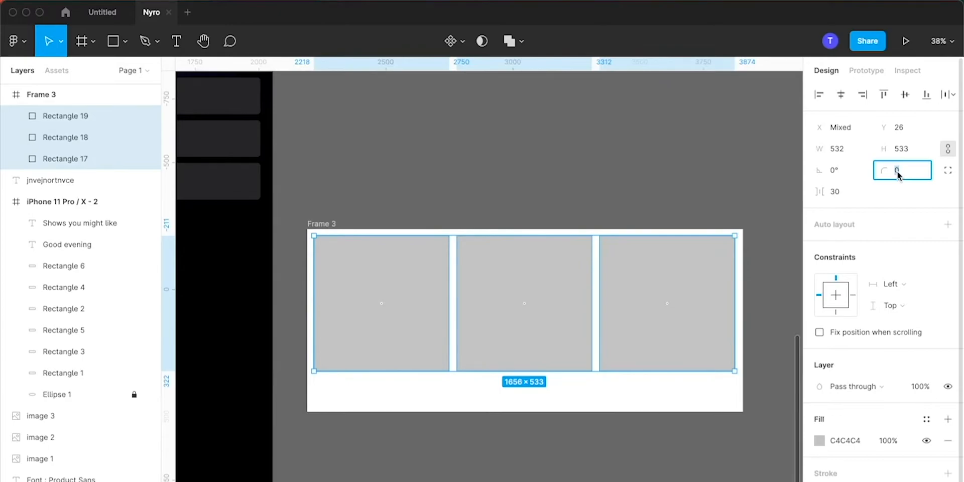
text(12)
key(Return)
click(590, 151)
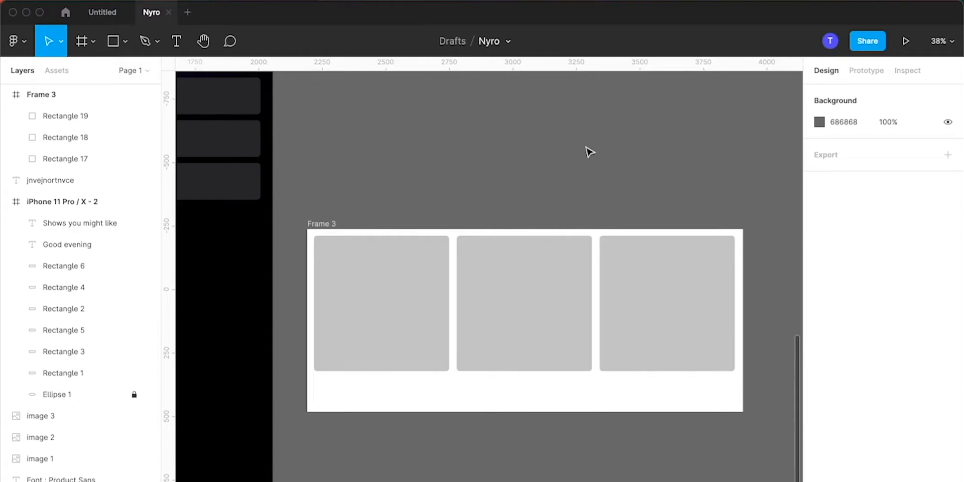
- Copy the first card's "Song ABCD" and "Show Artist 1" labels from the finished design and paste them into the wide white frame
scroll(551, 204, down, 3)
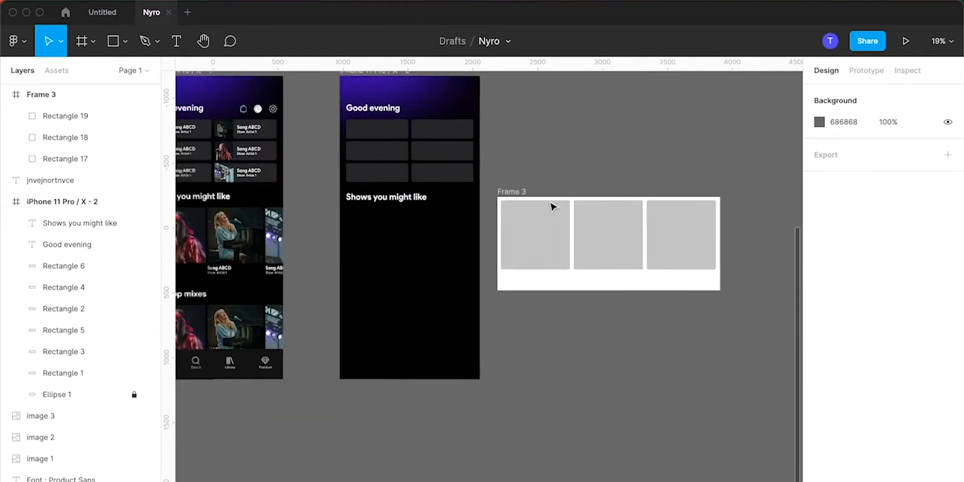
scroll(551, 203, left, 5)
scroll(551, 204, up, 6)
scroll(551, 204, up, 1)
super+click(346, 476)
shift+super+click(332, 480)
scroll(331, 477, down, 5)
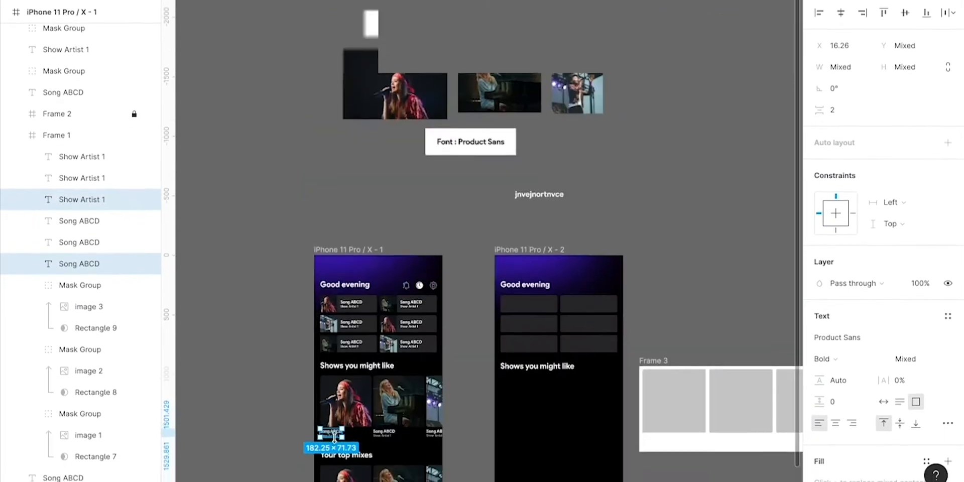
scroll(478, 354, right, 3)
scroll(479, 354, up, 4)
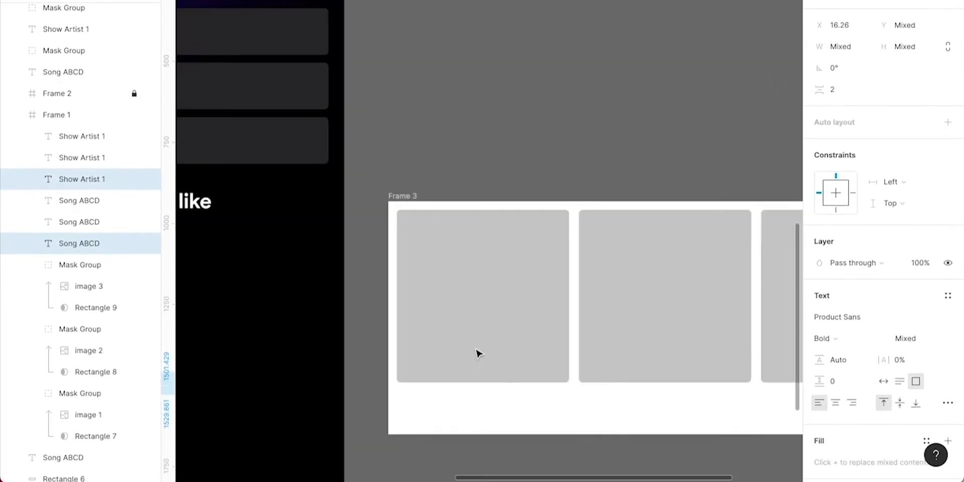
key(super+v)
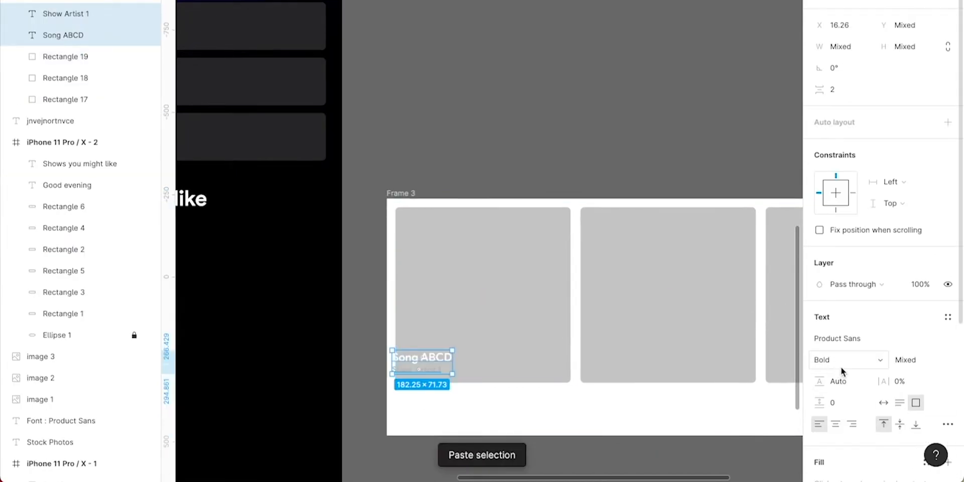
- Set the colour of both pasted text labels to black, 000000
click(844, 453)
text(000000)
key(Return)
click(849, 475)
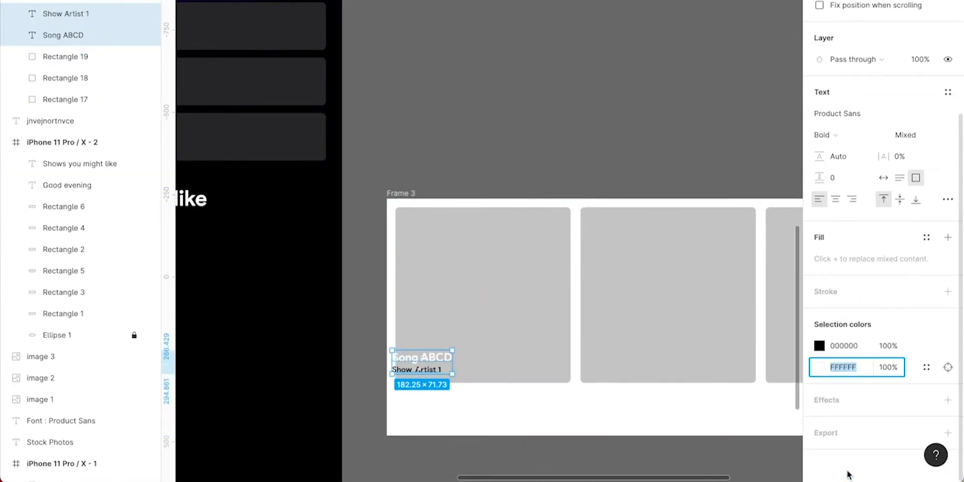
text(000000)
key(Return)
- Place the two labels under the first grey square, aligned to its left edge, and copy them under the other two squares
scroll(442, 372, up, 3)
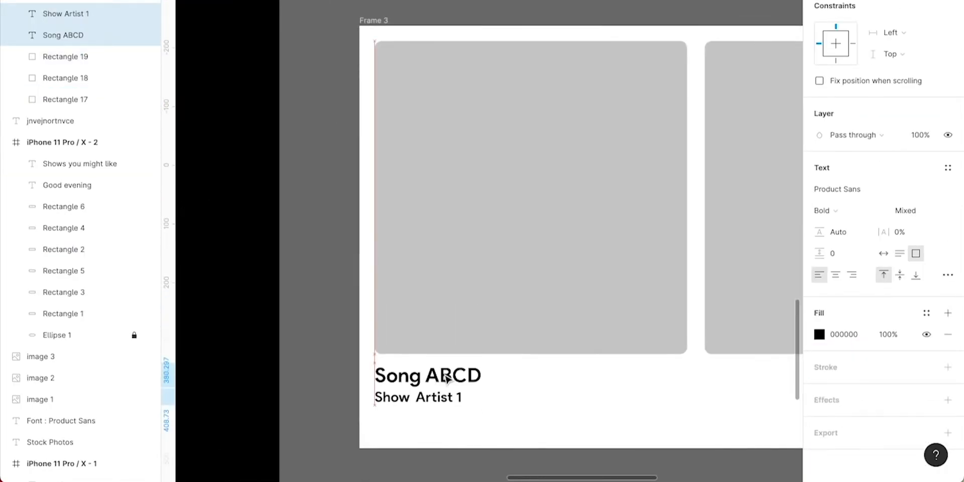
scroll(447, 378, down, 5)
drag(374, 329, 674, 334)
- Shorten the wide frame to a height of about 663 and move it into the new phone frame at X 19, Y 995
click(359, 168)
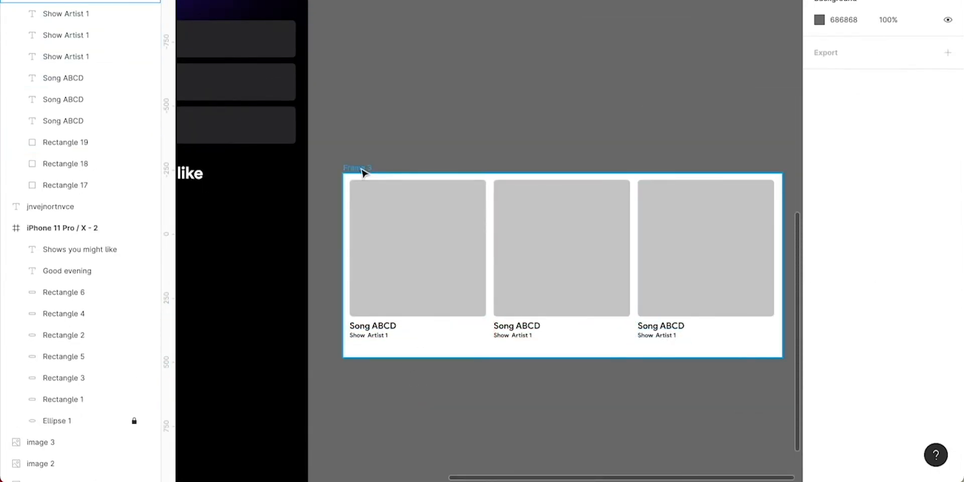
drag(446, 356, 446, 341)
scroll(460, 93, down, 5)
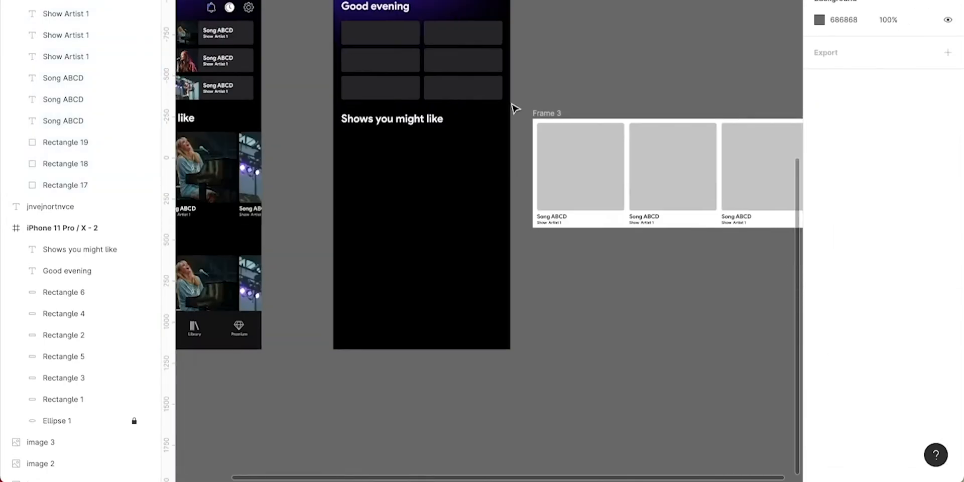
drag(553, 115, 360, 129)
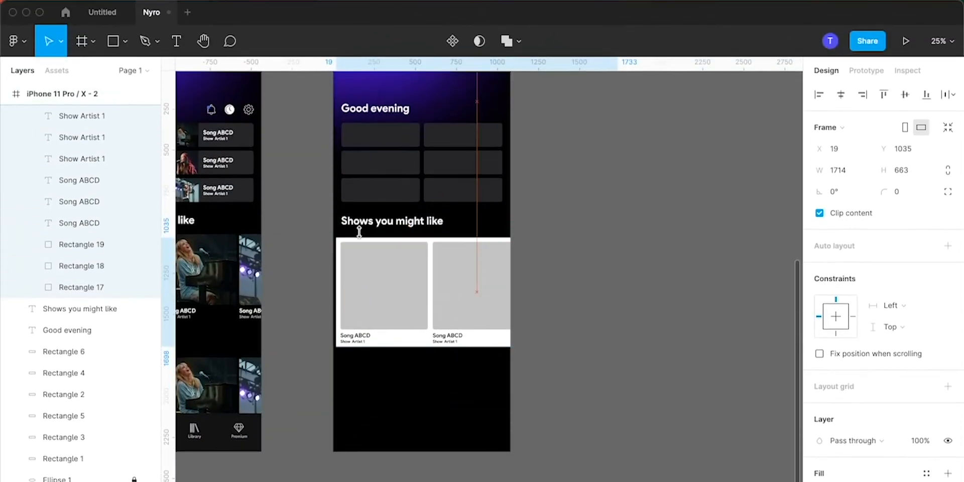
drag(359, 230, 359, 224)
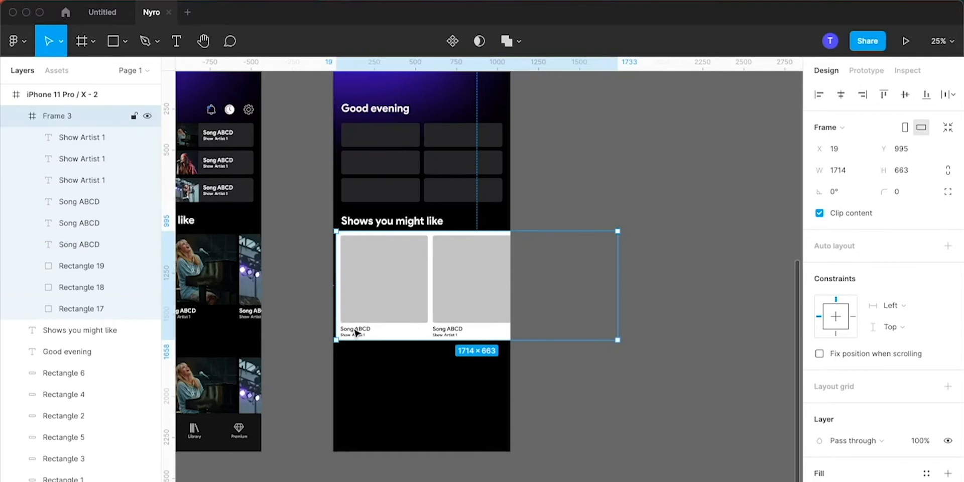
- Make all six song and artist labels white and remove the wide frame's white fill
scroll(355, 333, up, 5)
shift+click(95, 138)
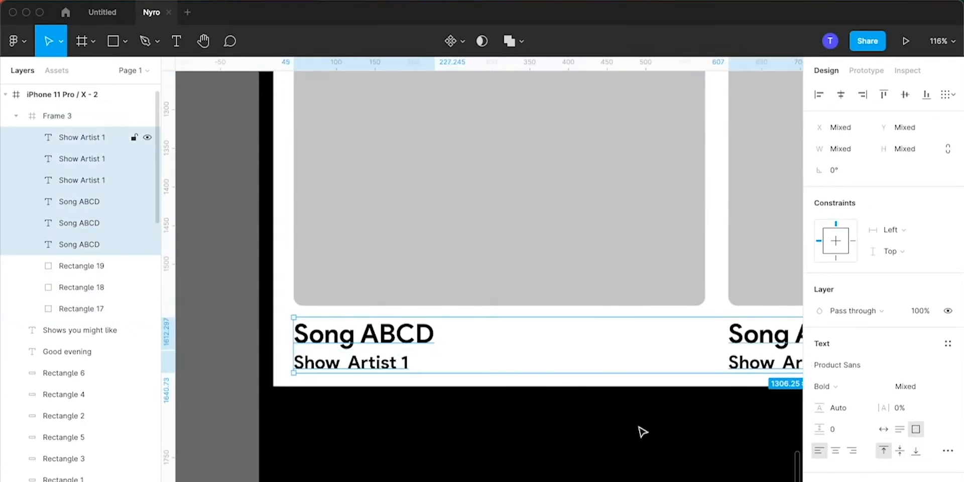
scroll(551, 301, down, 5)
click(551, 302)
scroll(613, 308, right, 2)
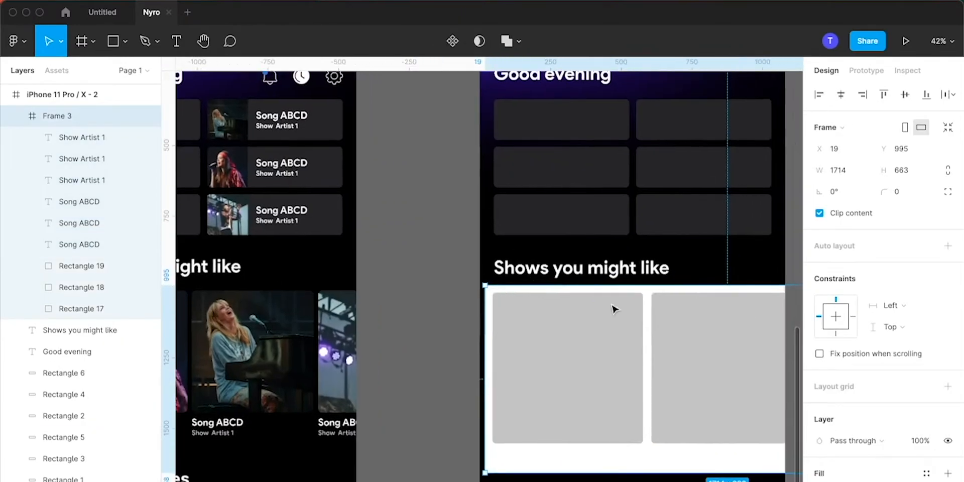
key(alt+/)
key(Escape)
- Duplicate the "Shows you might like" heading together with its card row and place the copy below the first row
scroll(613, 308, down, 2)
scroll(490, 276, down, 3)
scroll(490, 276, right, 2)
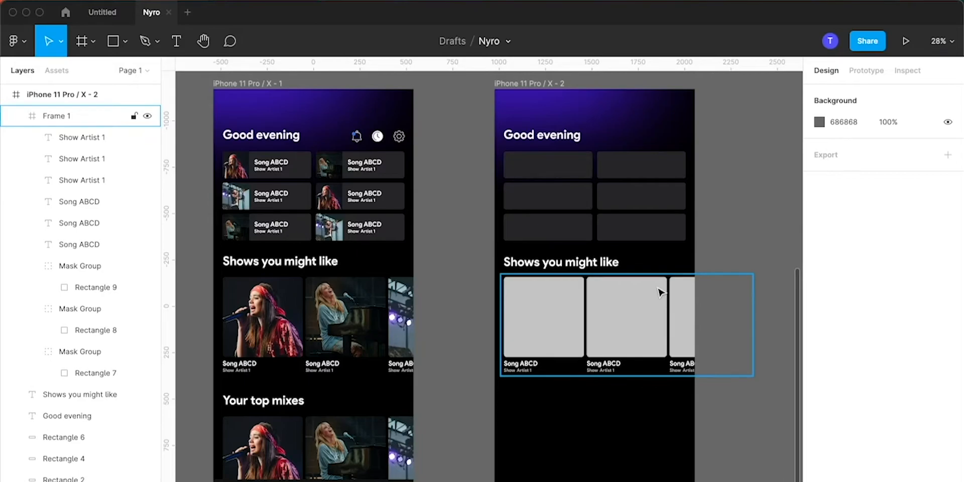
scroll(661, 293, right, 2)
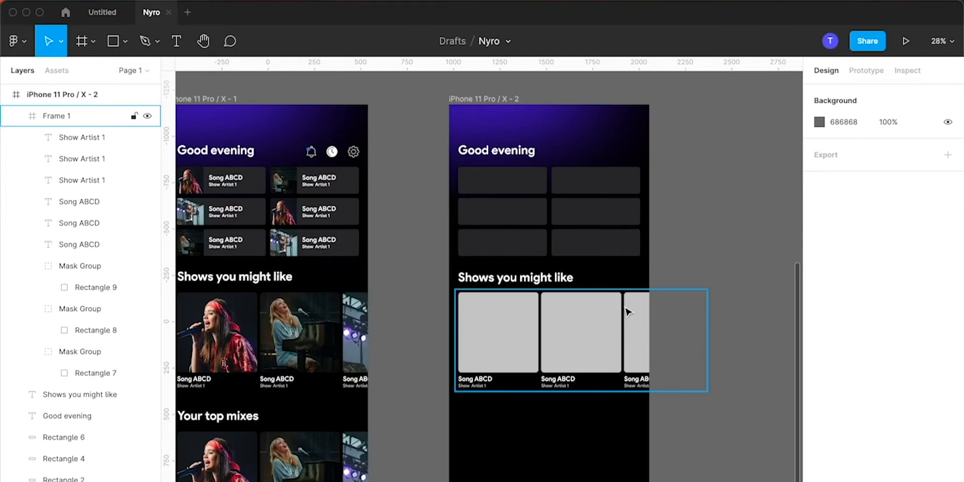
drag(442, 276, 582, 475)
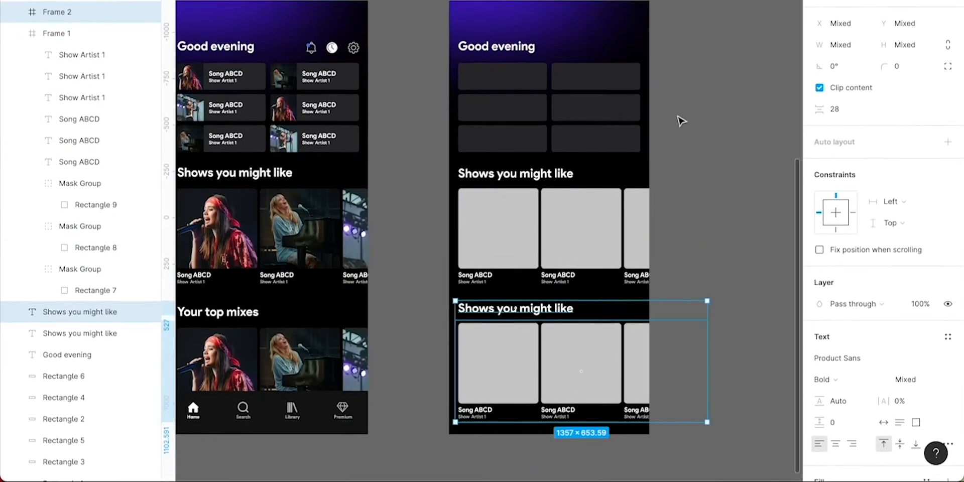
- Change the duplicated lower heading's text to "Your top mixes"
double_click(506, 313)
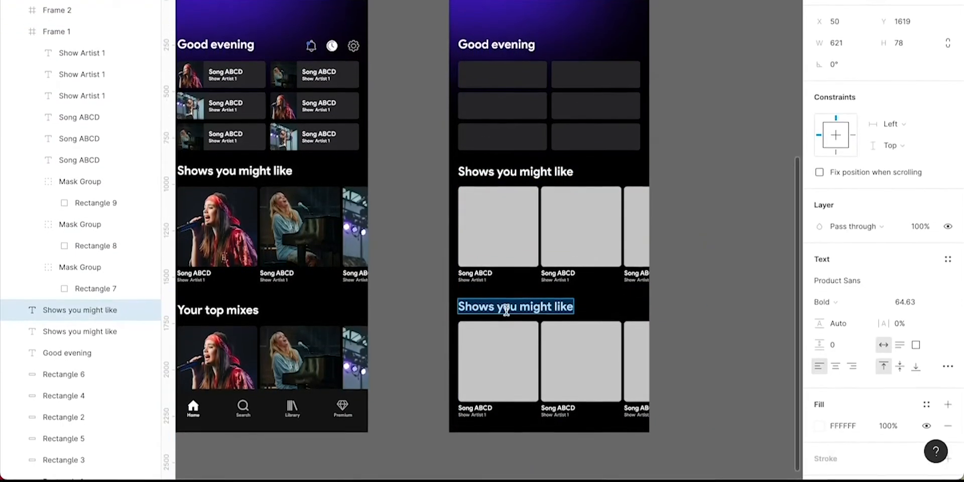
scroll(506, 310, left, 2)
text(Your top ixes)
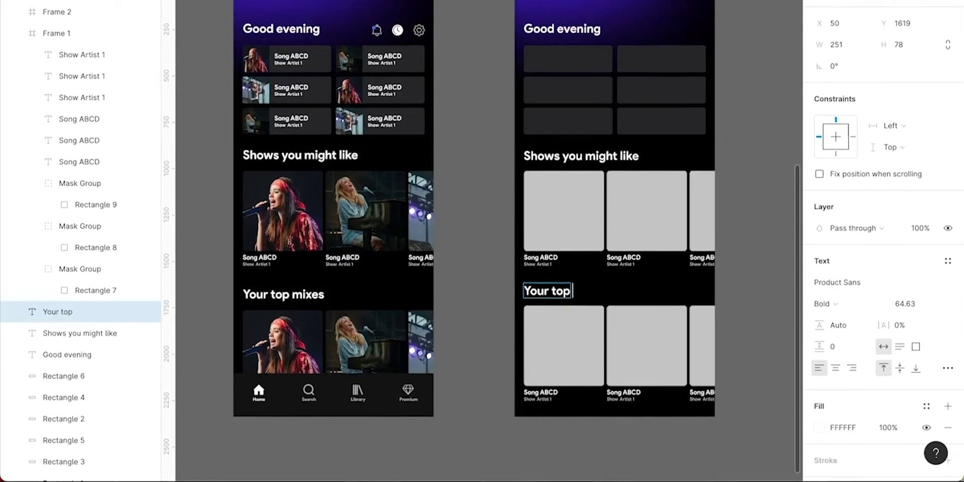
key(BackSpace)
key(BackSpace)
key(BackSpace)
key(BackSpace)
text(mixes)
key(Escape)
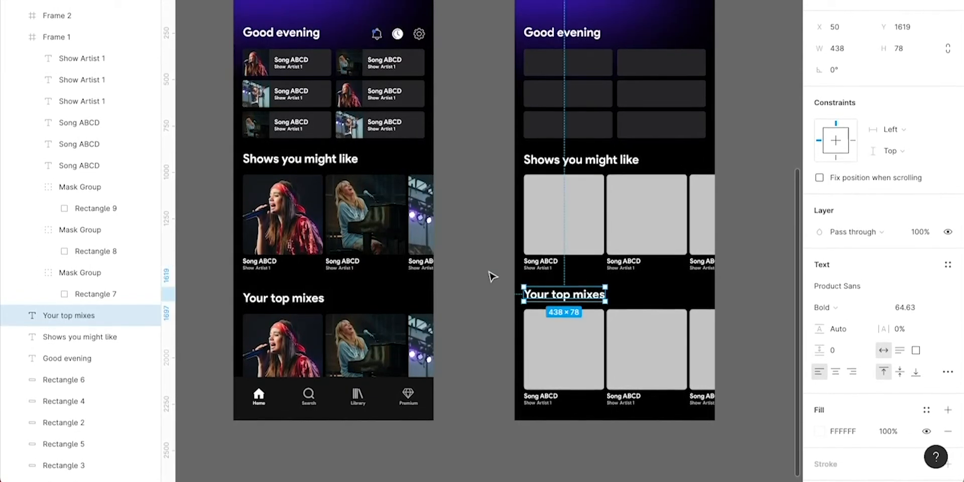
click(492, 276)
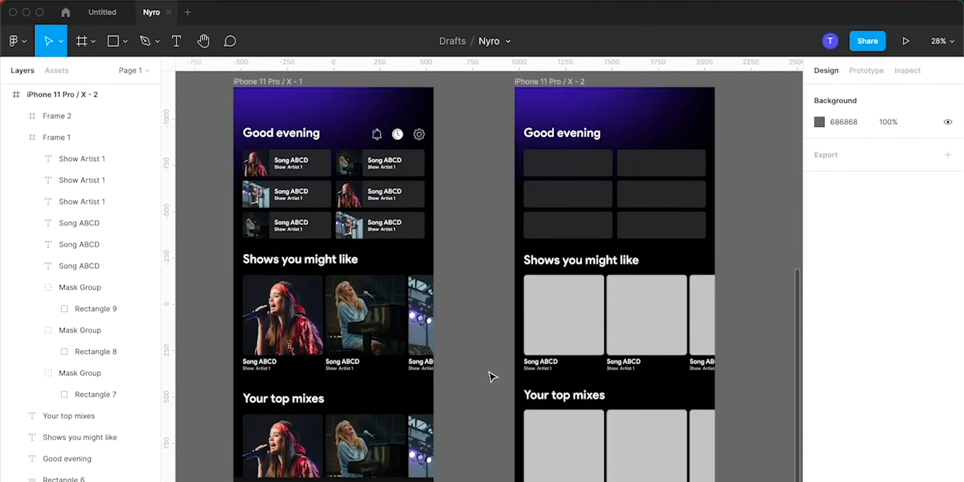
- Draw a grey square on the first dark song card and fit it to the card's left end at 143 × 143, X 50, Y 337
scroll(492, 377, right, 3)
scroll(492, 376, up, 2)
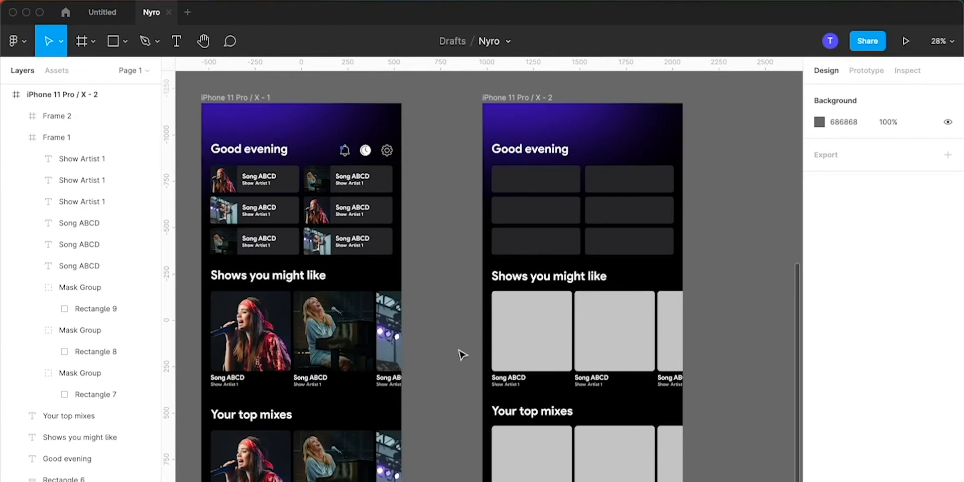
key(r)
scroll(512, 168, up, 10)
drag(479, 147, 613, 295)
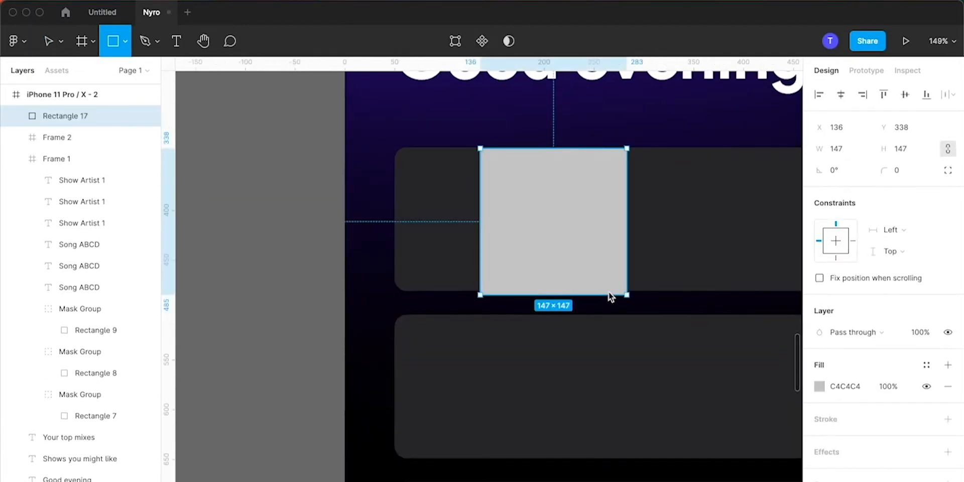
drag(542, 176, 478, 176)
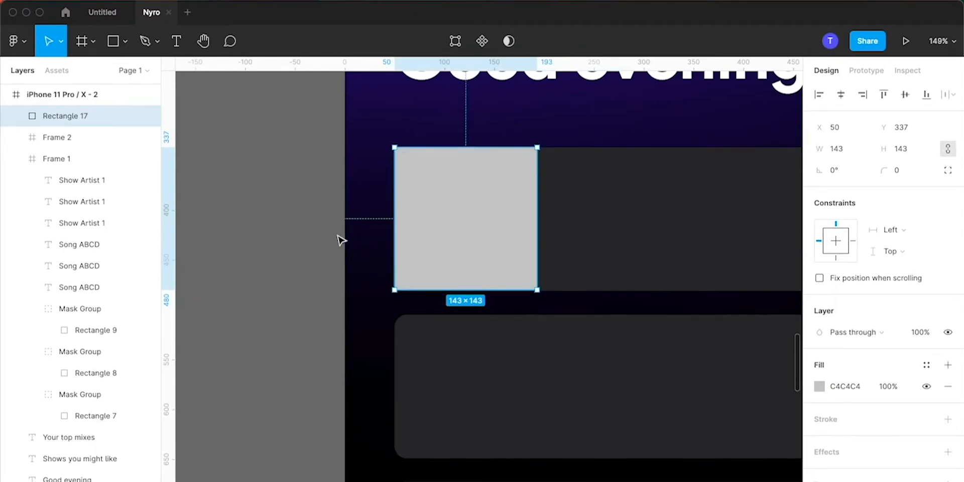
- Set the corner radius of the small grey square on the song card to 12
click(899, 171)
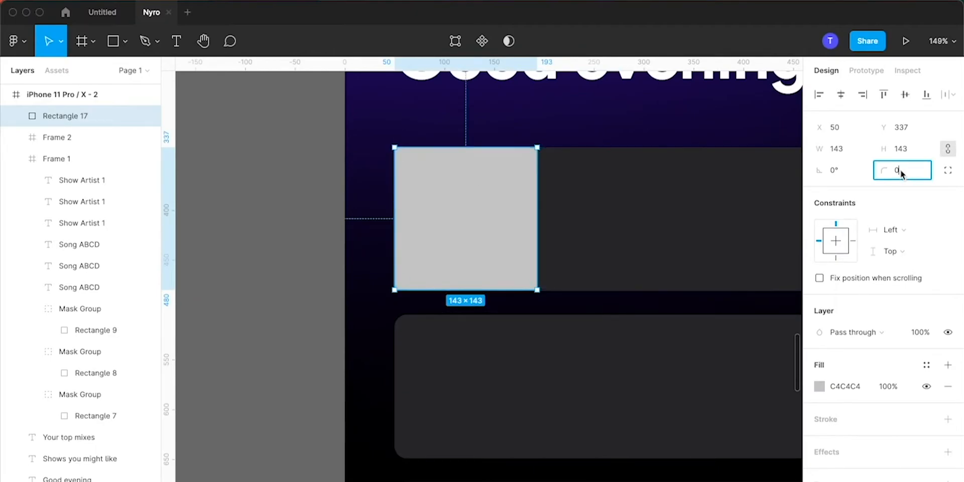
text(12)
key(Return)
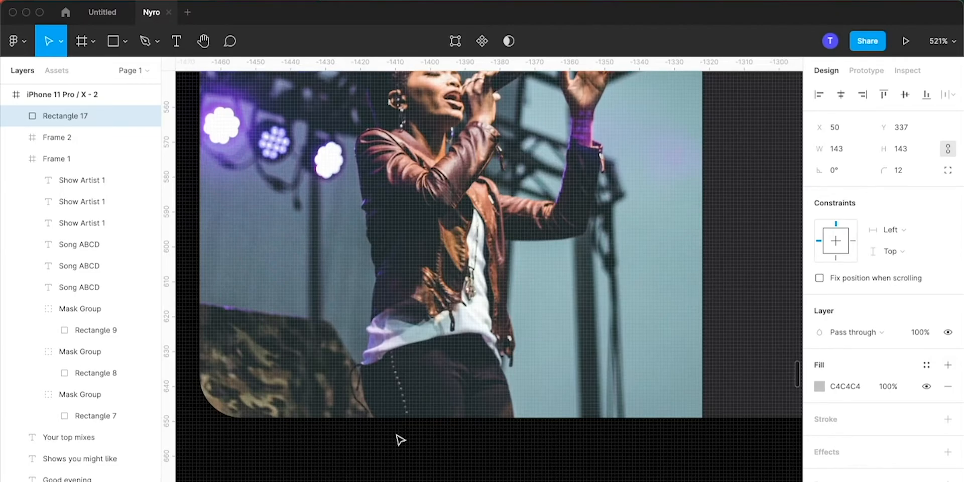
- Compare with the finished card's thumbnail, enable independent corners on the grey square and set its top-right radius to 0
scroll(400, 440, up, 5)
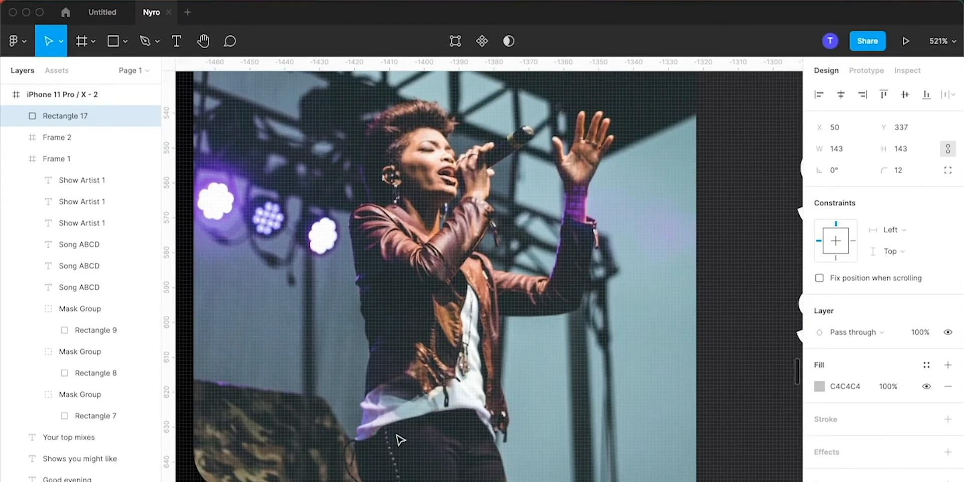
scroll(398, 437, up, 2)
scroll(427, 451, down, 5)
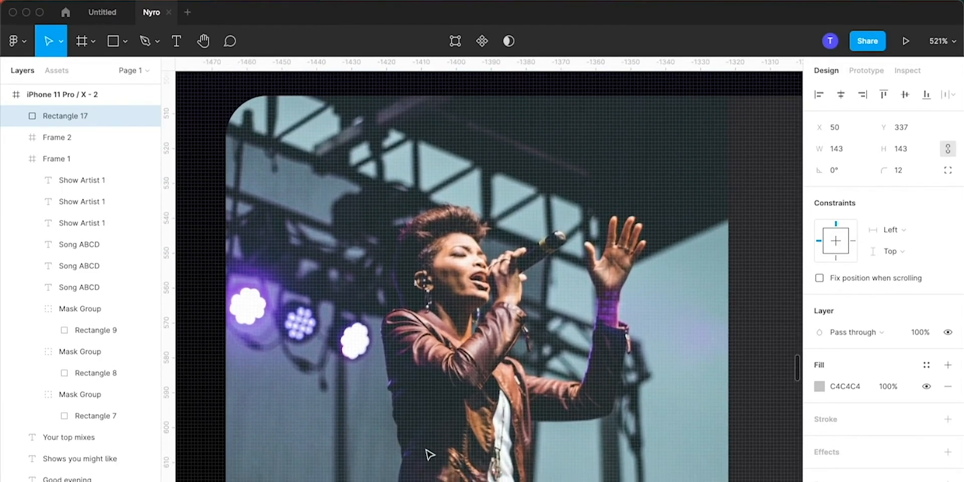
key(shift+2)
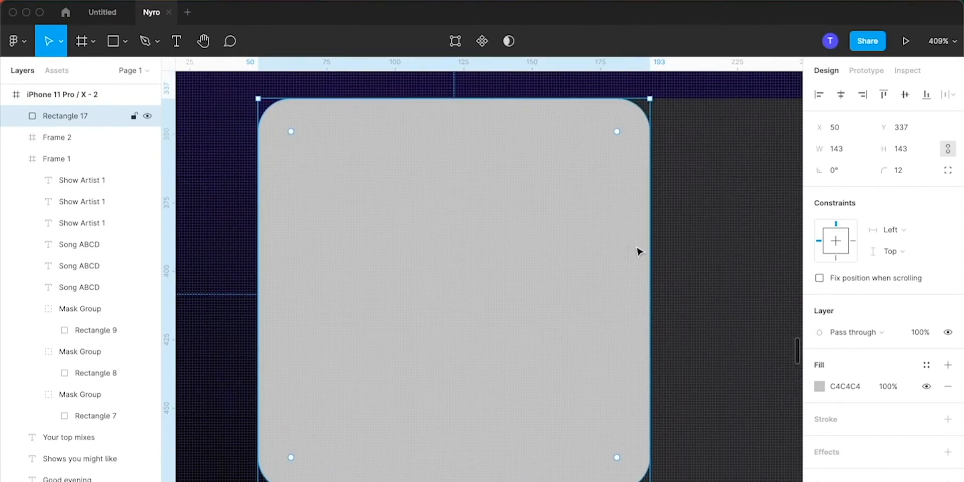
click(949, 171)
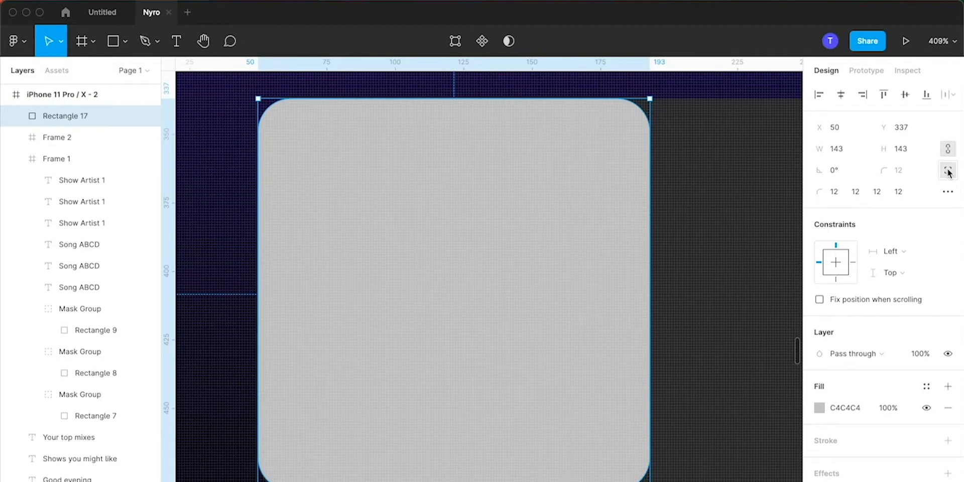
click(855, 192)
text(0)
key(Return)
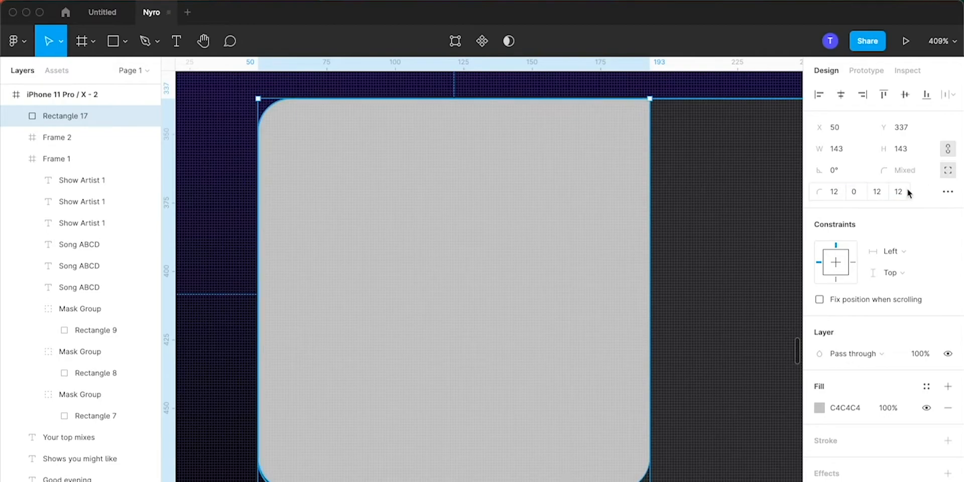
- Set the bottom-right corner radius of the grey square on the first song card to 0
click(878, 193)
text(0)
key(Return)
scroll(723, 298, down, 3)
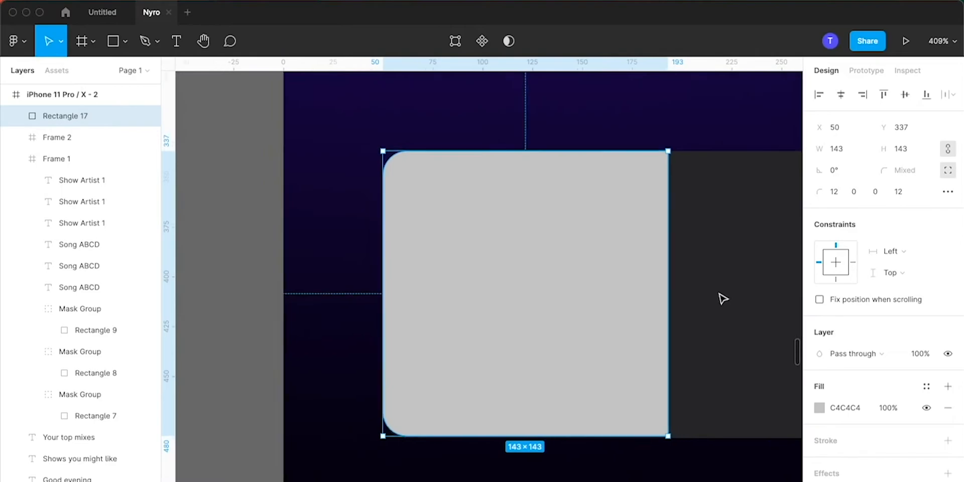
scroll(724, 298, right, 3)
scroll(723, 299, up, 2)
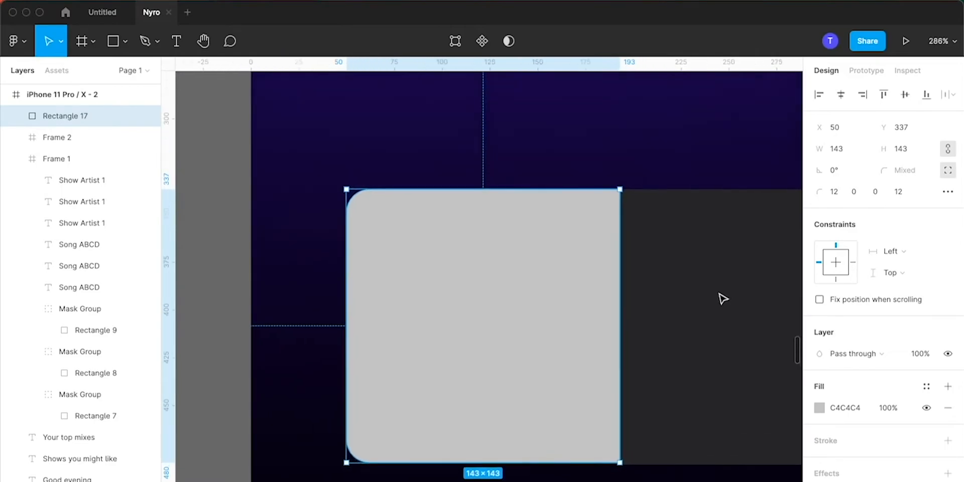
scroll(723, 302, down, 5)
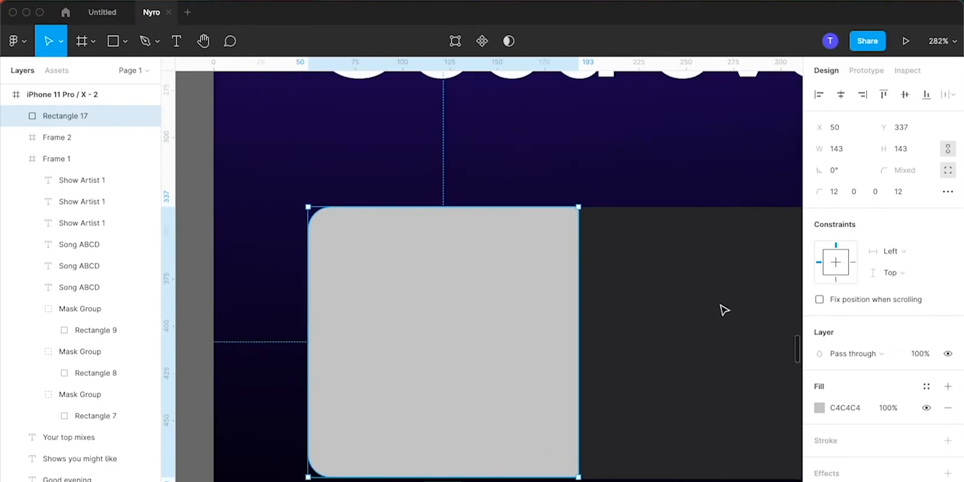
scroll(723, 310, down, 5)
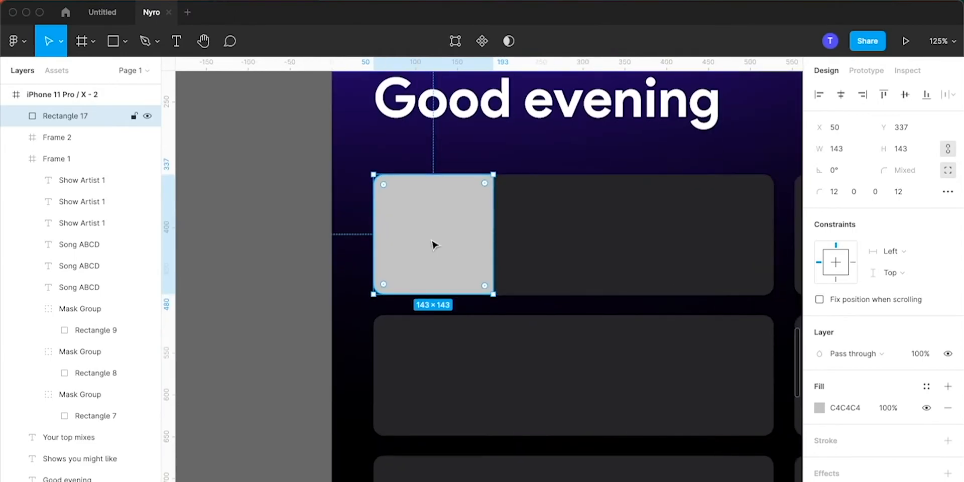
- Duplicate the grey square onto the second song card at X 50, Y 506, and onto the third card below it
drag(433, 245, 431, 386)
scroll(431, 387, up, 10)
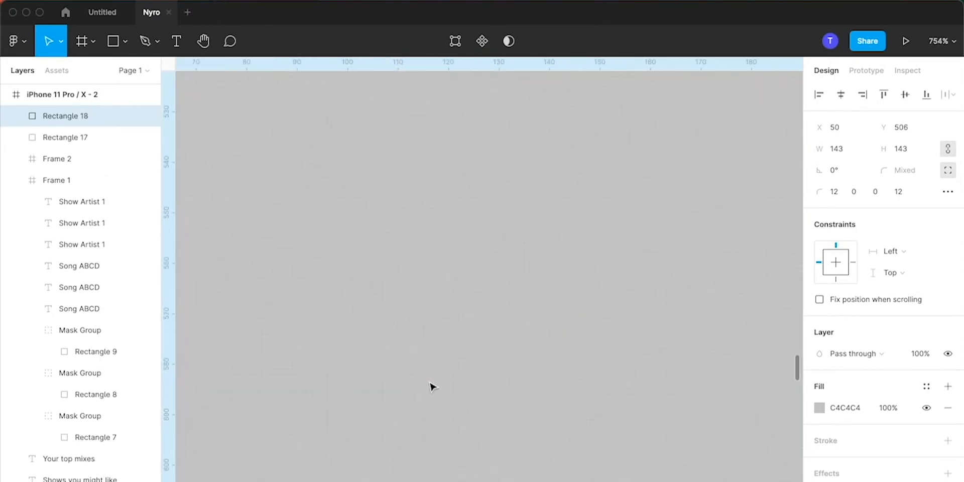
scroll(432, 367, down, 8)
drag(444, 239, 443, 454)
- Duplicate the column of three grey squares onto the second column of song cards at X 553
scroll(443, 455, down, 6)
scroll(442, 454, right, 1)
shift+click(412, 377)
shift+click(405, 310)
drag(405, 310, 619, 317)
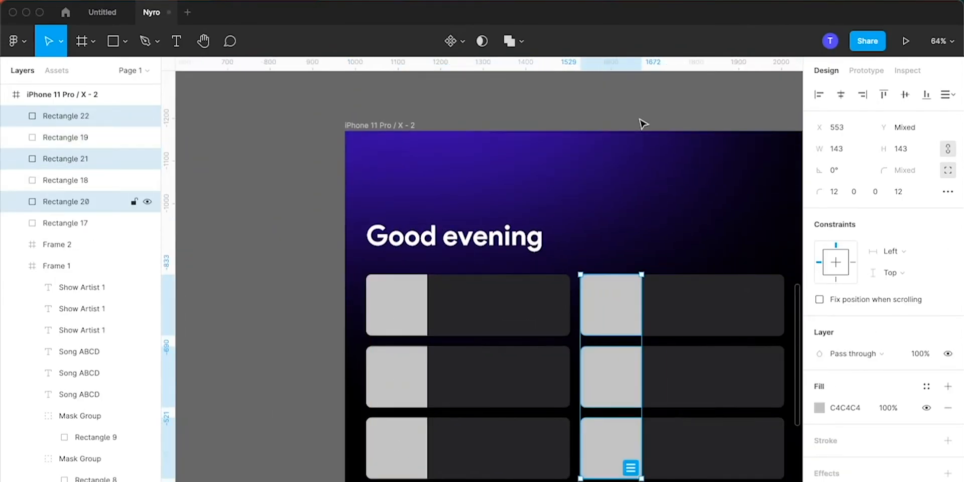
click(638, 100)
- Duplicate the three stock photos and place scaled-down copies, 948 × 253 overall, beside the iPhone 11 Pro / X - 2 frame
scroll(399, 182, down, 5)
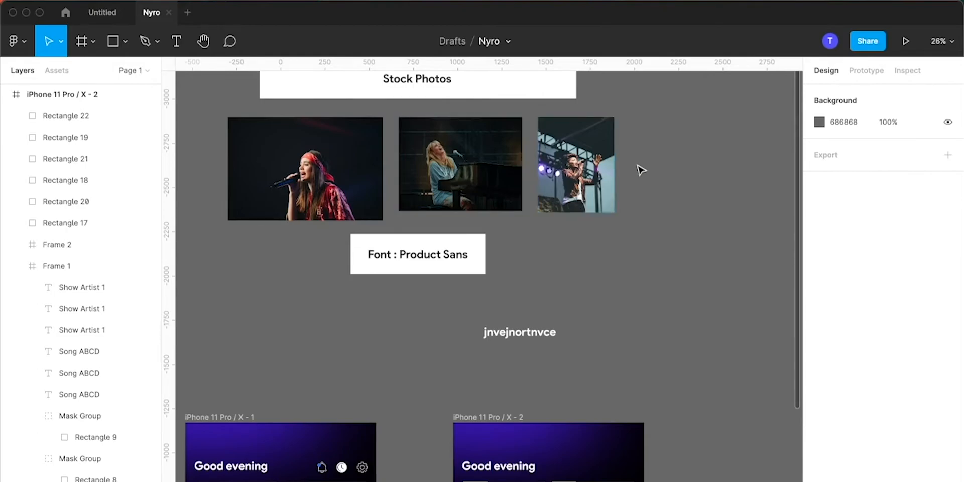
drag(312, 199, 310, 197)
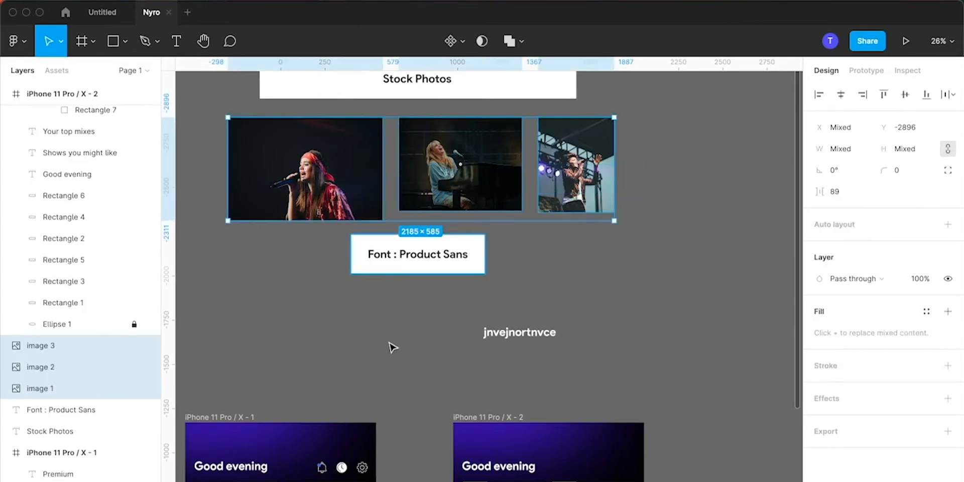
scroll(396, 355, down, 2)
drag(668, 113, 348, 151)
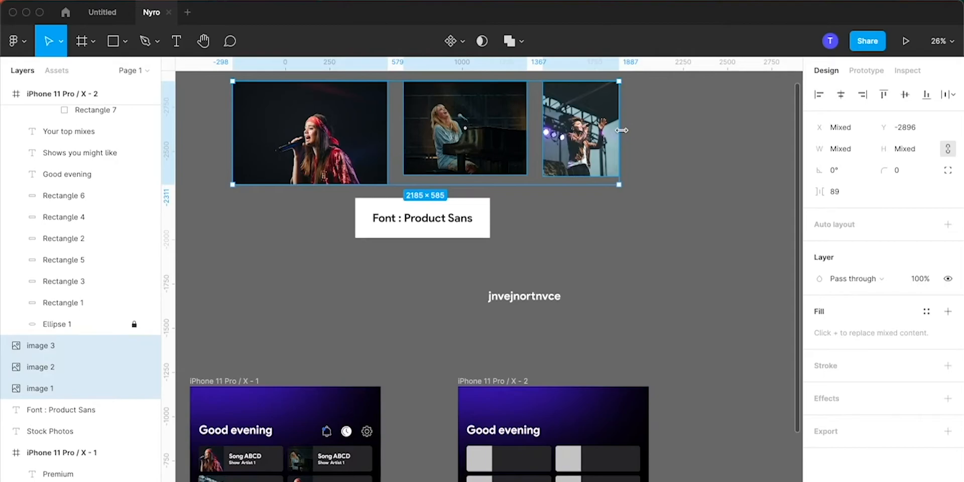
drag(622, 130, 552, 300)
key(super+z)
scroll(763, 324, right, 4)
drag(441, 315, 645, 439)
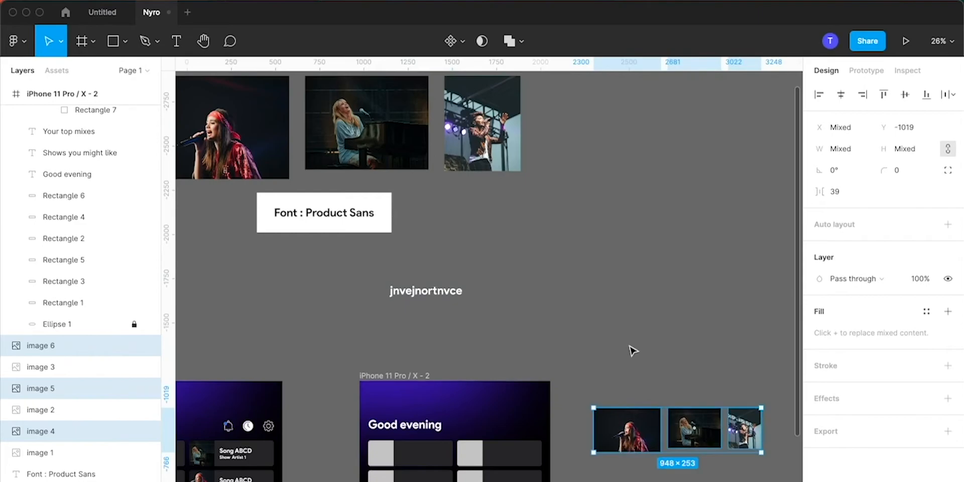
click(631, 346)
- Copy the small photo of the singer with the red headband and paste it over the first song card's grey square
scroll(631, 346, down, 3)
scroll(631, 346, up, 5)
scroll(633, 351, down, 3)
scroll(633, 351, up, 1)
scroll(633, 351, down, 2)
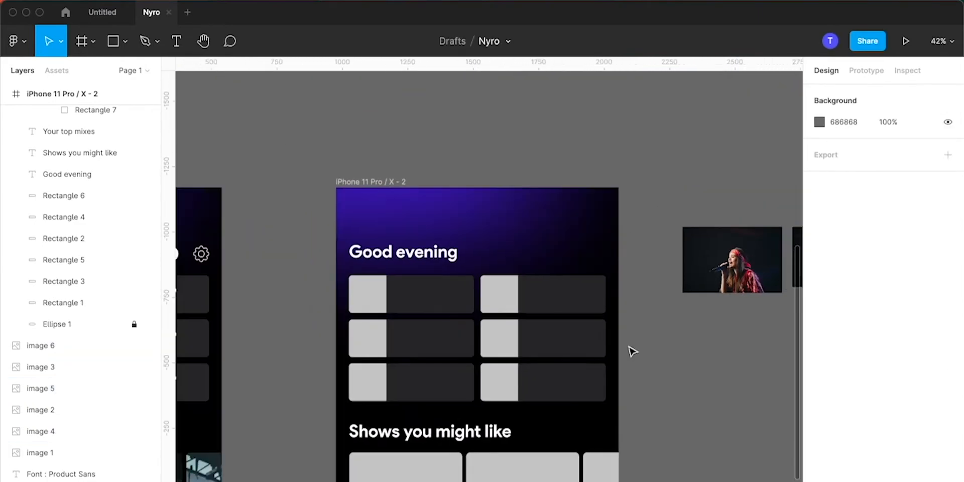
scroll(633, 351, right, 2)
click(692, 261)
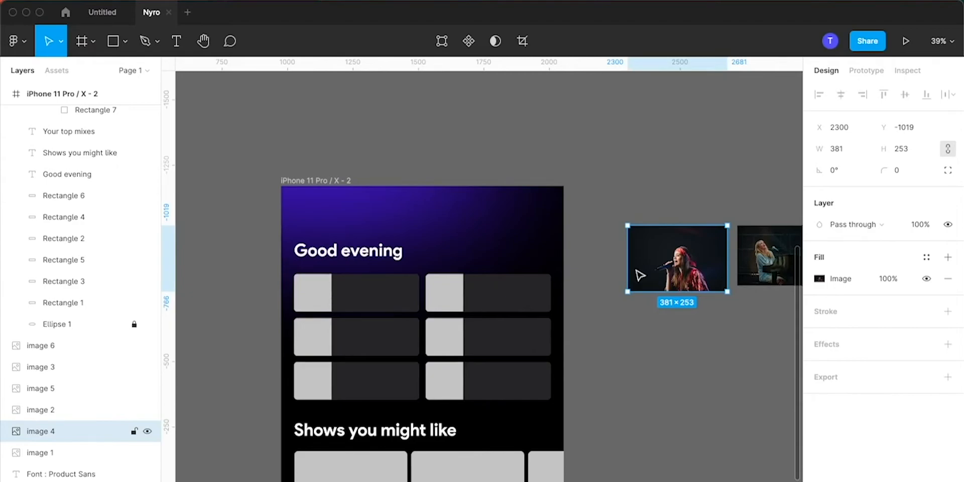
click(309, 307)
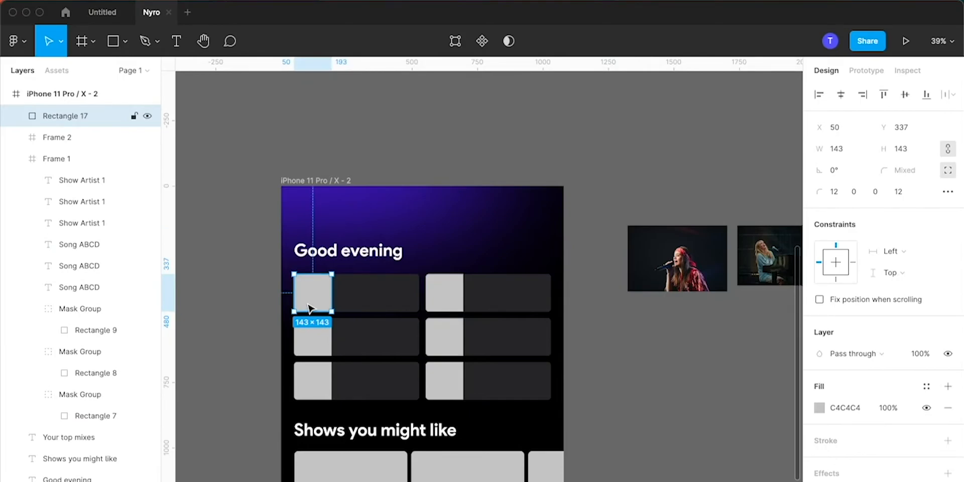
key(ctrl+v)
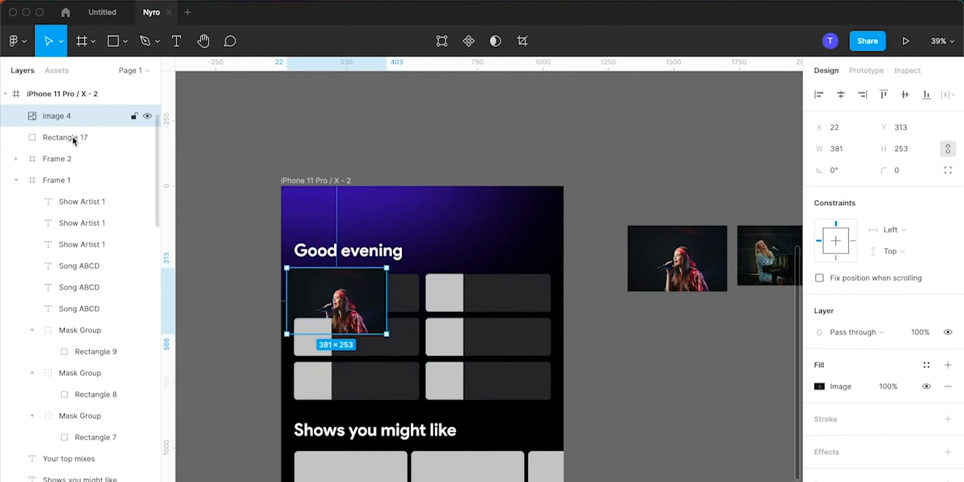
- Mask the pasted singer photo with the first song card's grey square
super+click(112, 112)
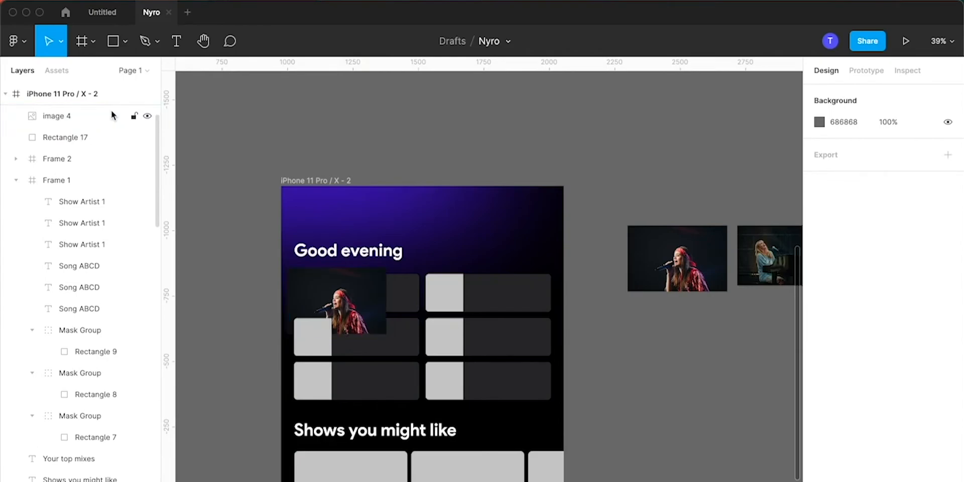
click(112, 115)
shift+click(104, 137)
right_click(104, 135)
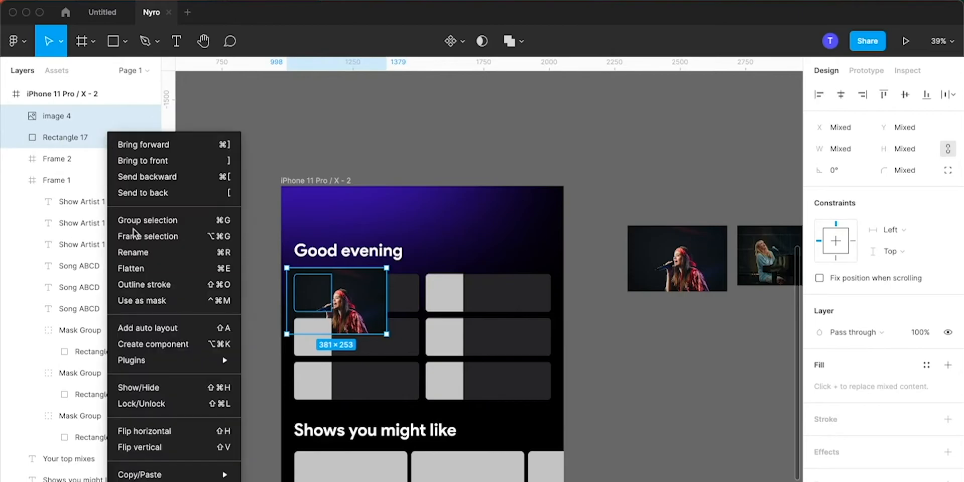
click(130, 299)
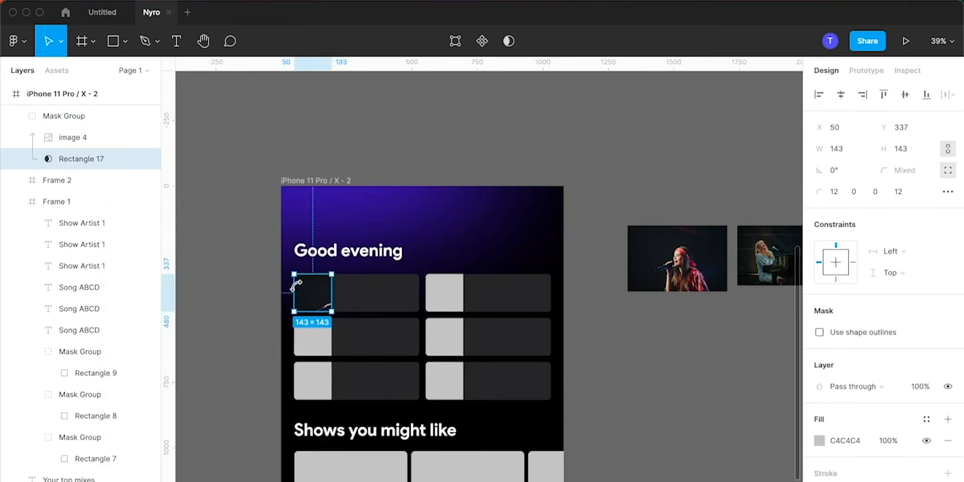
- Scale the masked singer photo to 288 × 191 and position it at X -32, Y 290 within the first card's thumbnail
double_click(318, 305)
scroll(319, 306, up, 5)
scroll(320, 305, left, 3)
scroll(320, 306, up, 2)
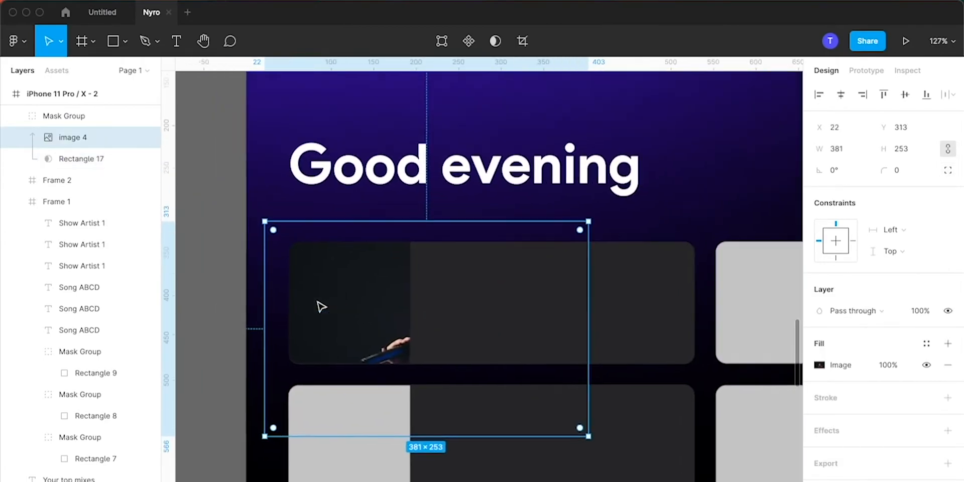
drag(599, 279, 446, 279)
mouse_move(377, 382)
mouse_down()
mouse_move(377, 339)
mouse_move(377, 369)
mouse_up()
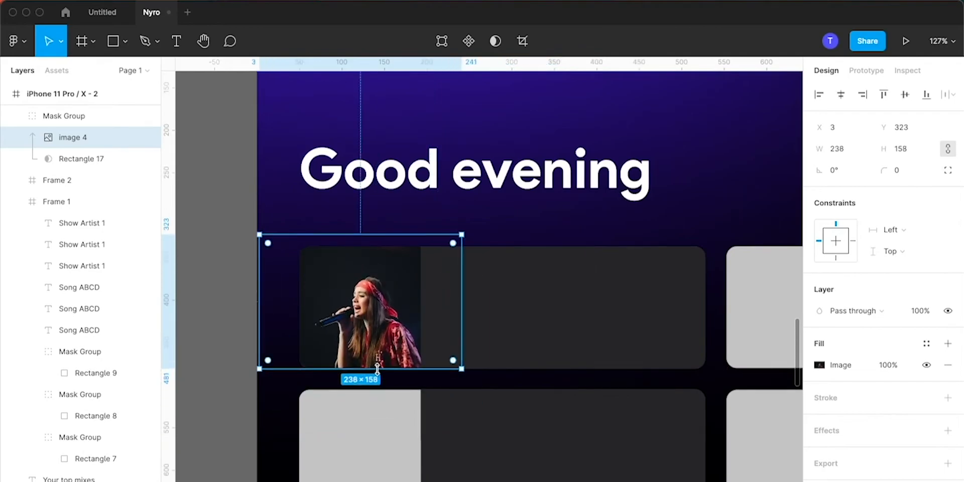
drag(376, 234, 385, 206)
key(shift+Left)
key(shift+Left)
key(shift+Right)
scroll(385, 206, down, 5)
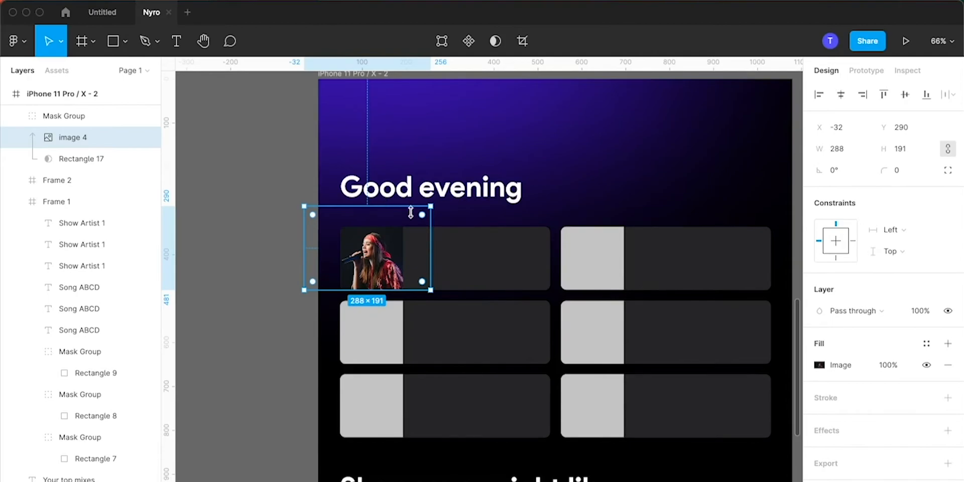
click(255, 240)
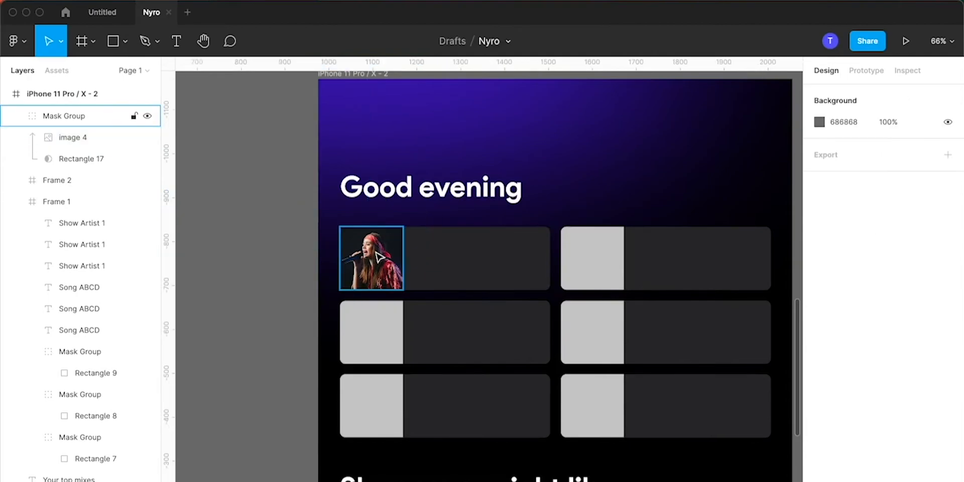
scroll(381, 258, down, 5)
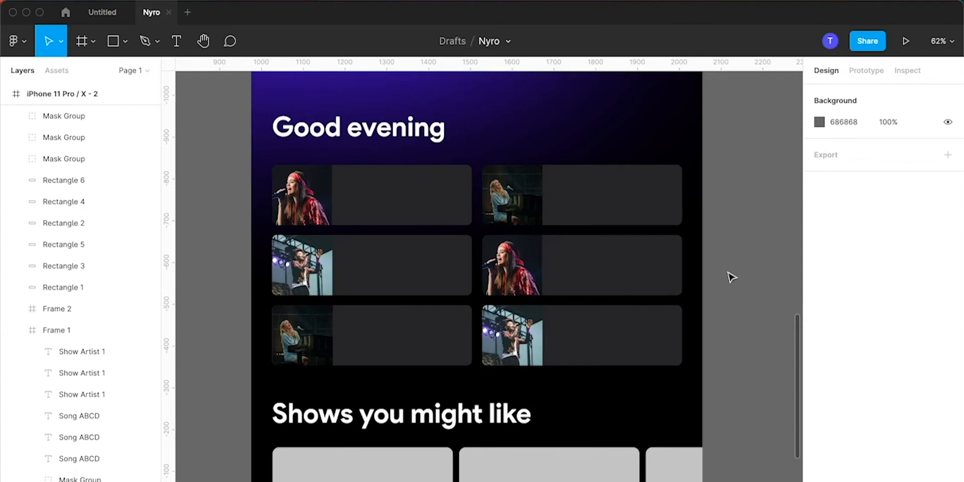
scroll(673, 315, down, 6)
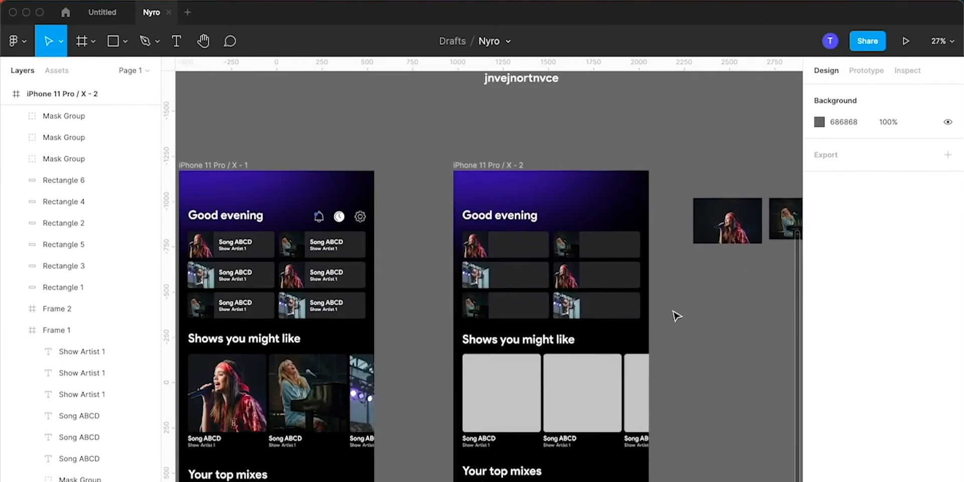
scroll(673, 315, down, 2)
scroll(673, 316, right, 2)
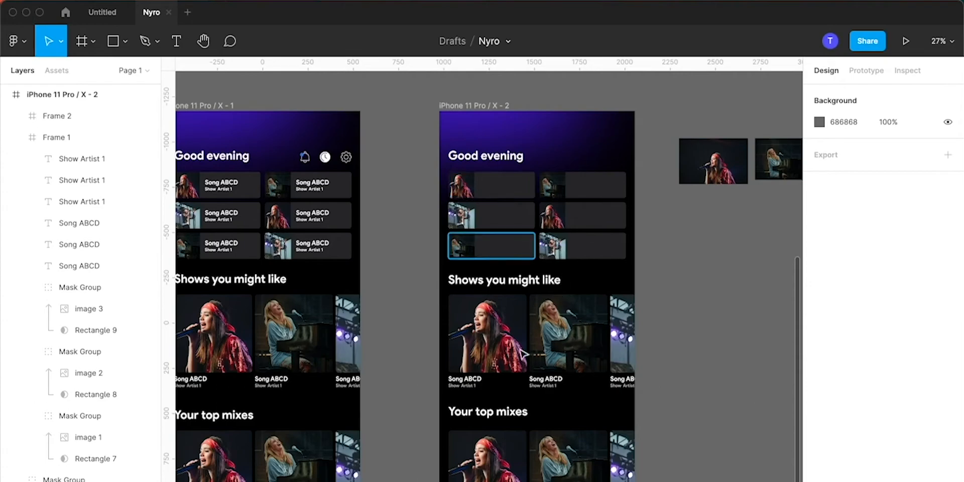
click(477, 380)
scroll(477, 381, up, 5)
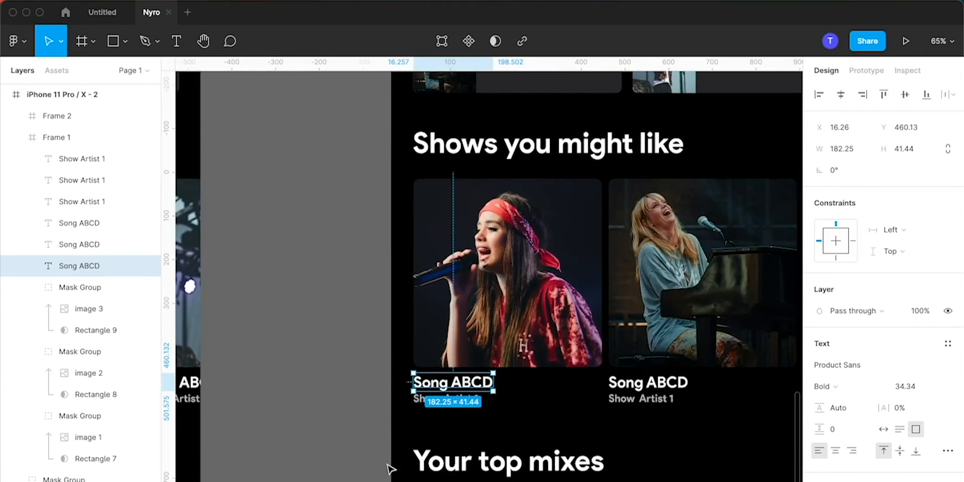
click(350, 468)
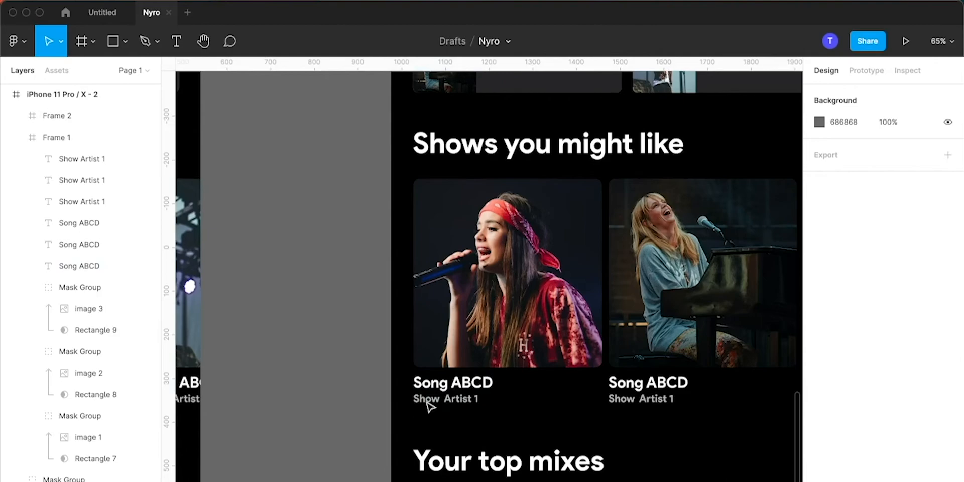
click(446, 388)
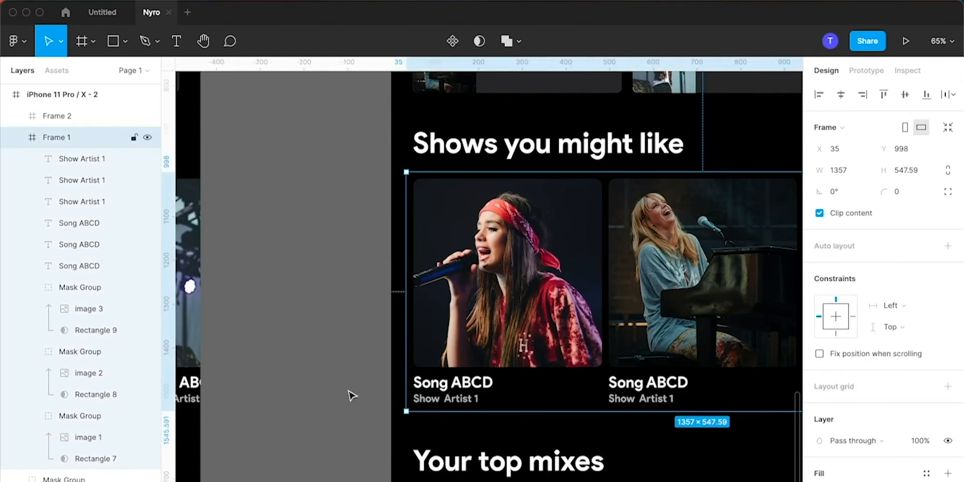
click(352, 396)
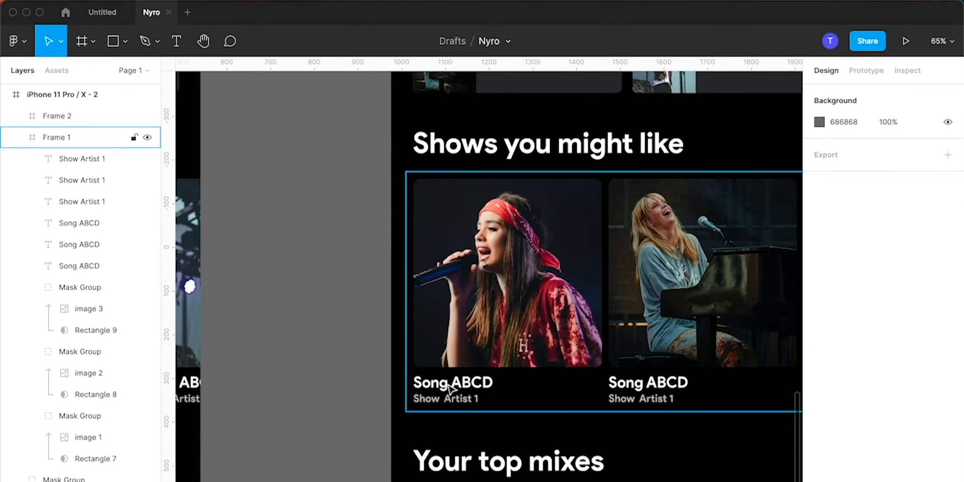
- Copy the "Song ABCD" and "Show Artist 1" labels under the first show tile and paste them at the first song card
click(470, 390)
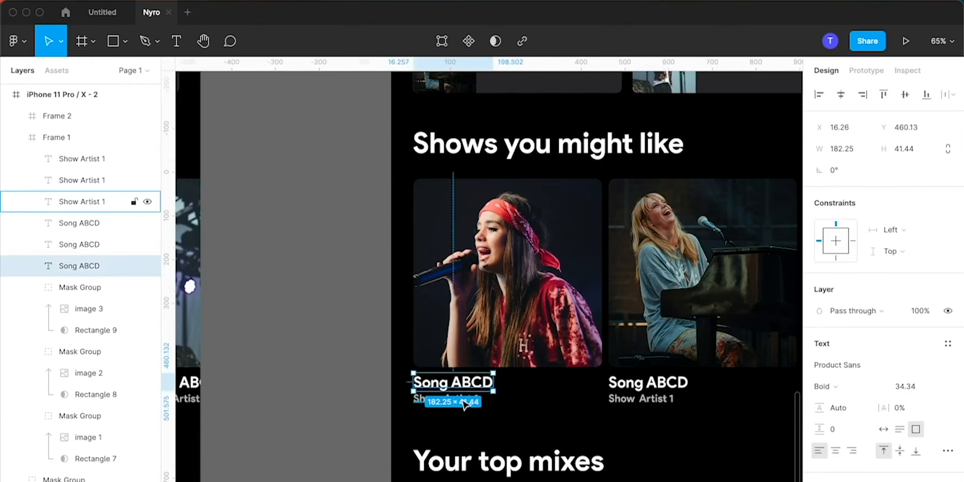
scroll(427, 408, up, 3)
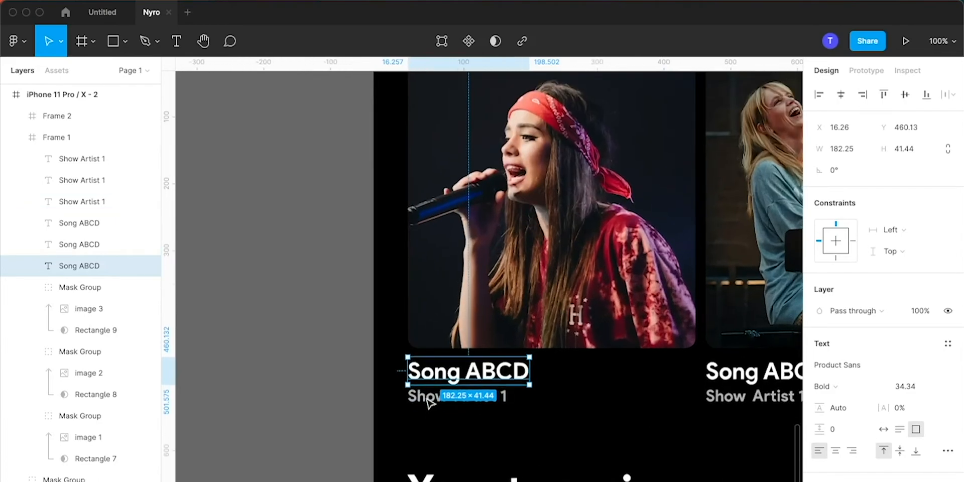
shift+click(427, 399)
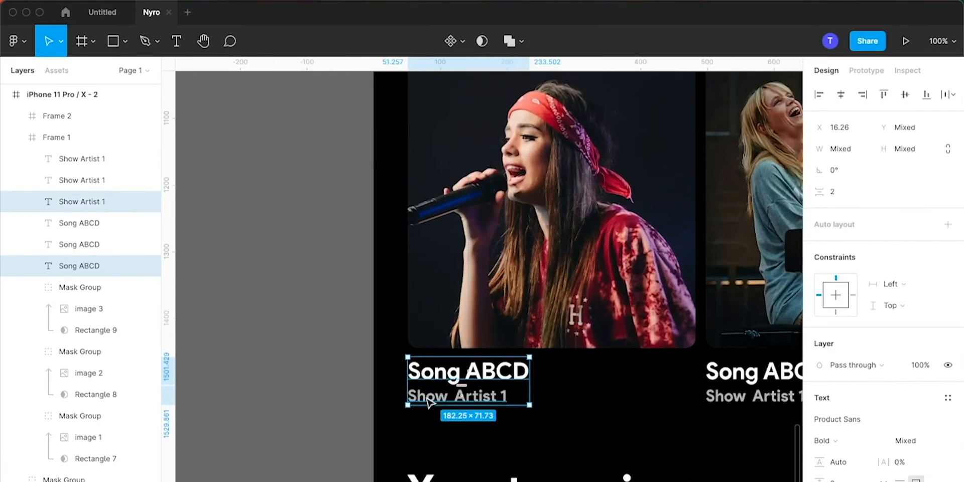
scroll(427, 400, down, 5)
scroll(427, 400, up, 5)
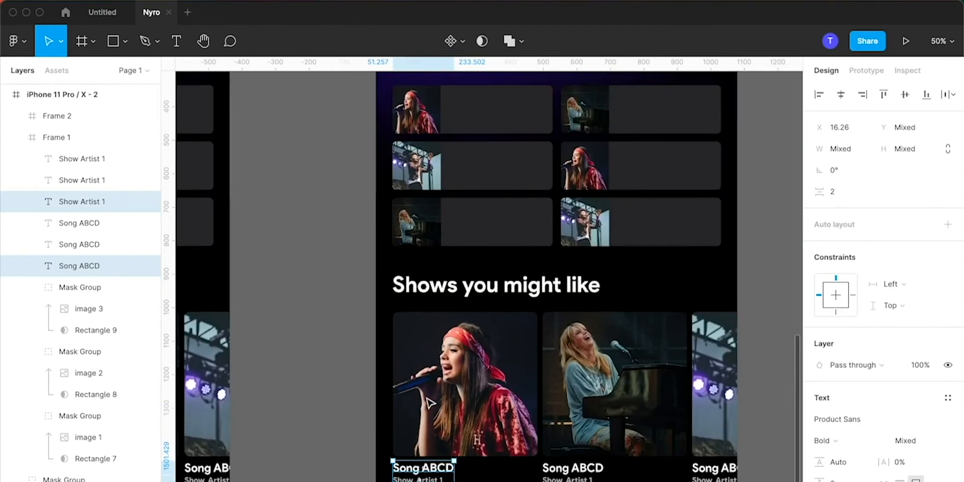
scroll(427, 401, down, 2)
scroll(427, 400, left, 1)
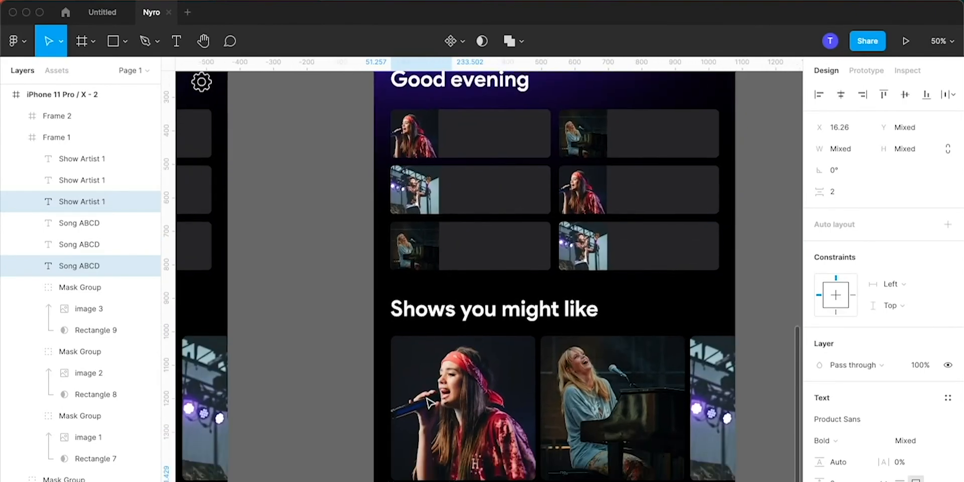
scroll(429, 402, up, 3)
scroll(430, 402, right, 1)
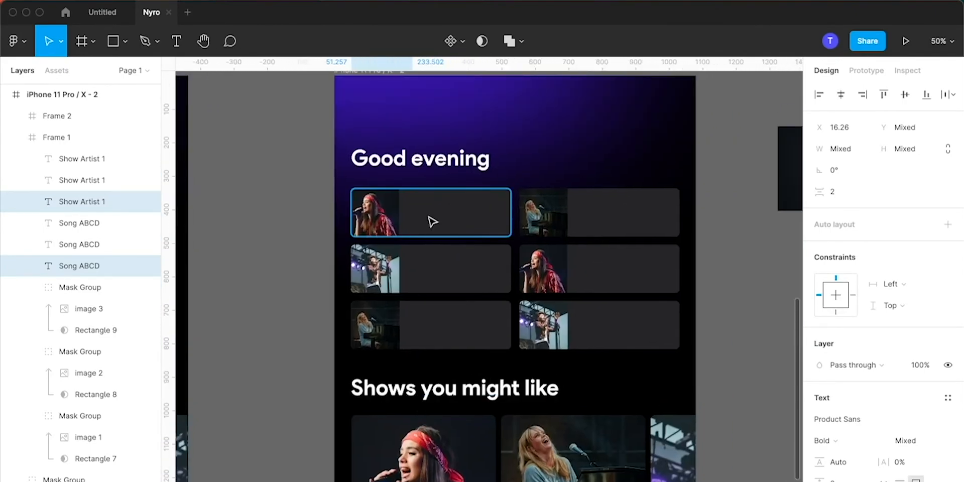
click(432, 221)
key(ctrl+v)
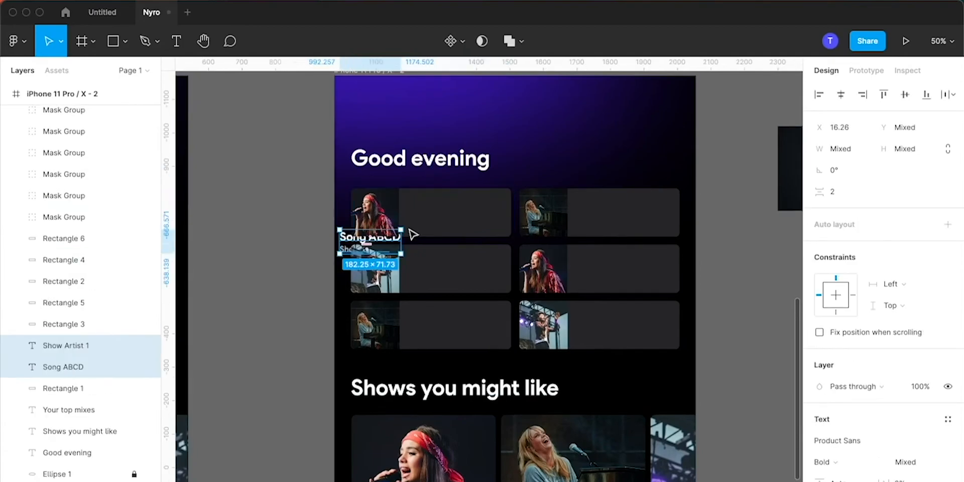
- Place the pasted "Song ABCD" and "Show Artist 1" labels beside the first card's photo and stack them just above Rectangle 3
scroll(412, 230, up, 5)
drag(408, 227, 434, 186)
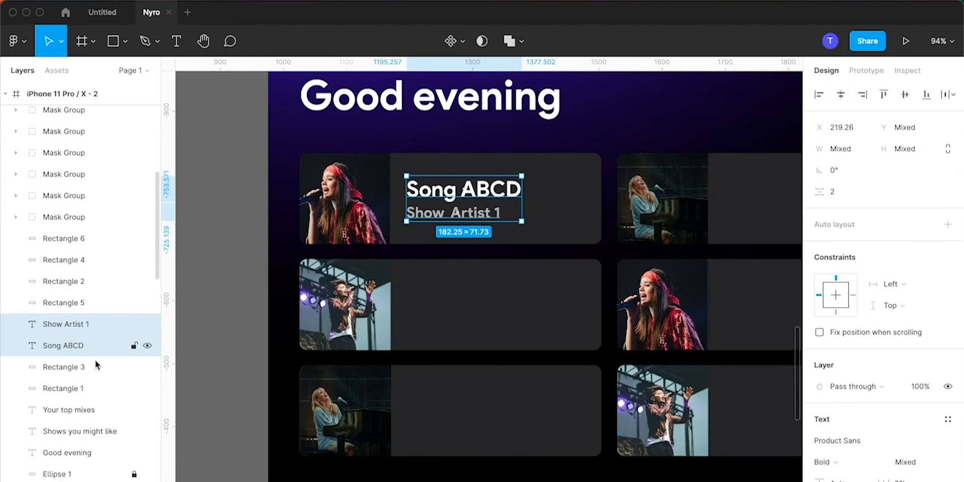
key(ctrl+bracketleft)
key(ctrl+bracketright)
key(ctrl+bracketright)
key(ctrl+bracketleft)
key(ctrl+bracketleft)
key(ctrl+bracketleft)
key(ctrl+bracketright)
key(ctrl+bracketright)
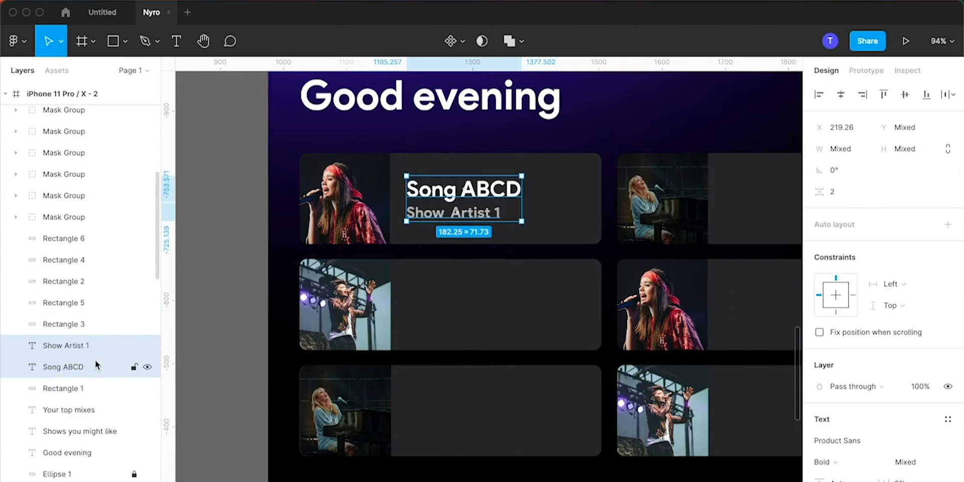
key(ctrl+bracketright)
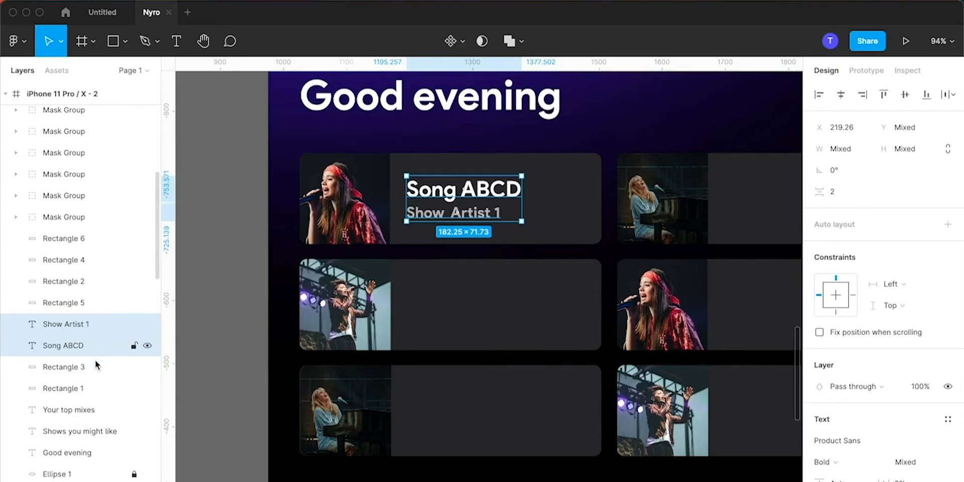
- Draw a navigation bar rectangle about 1080 × 206 across the bottom edge of the iPhone 11 Pro / X - 2 frame
scroll(426, 188, down, 2)
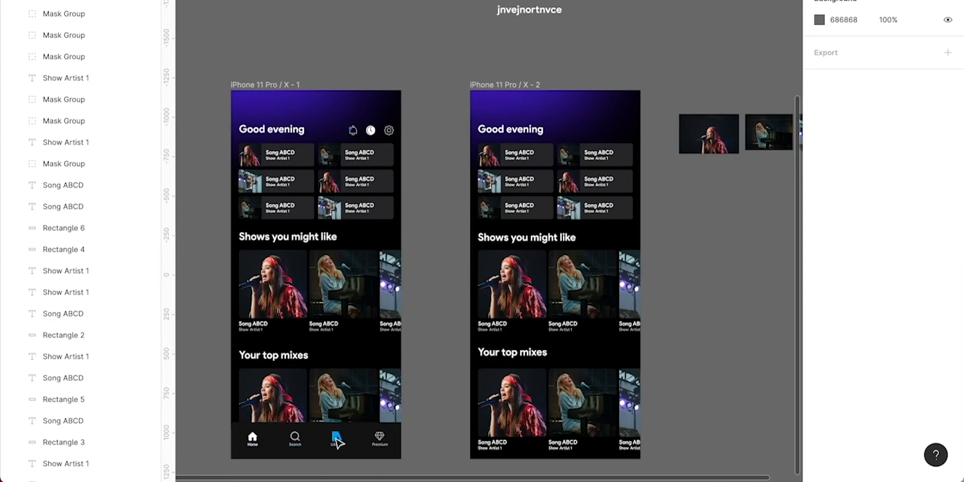
scroll(336, 442, down, 2)
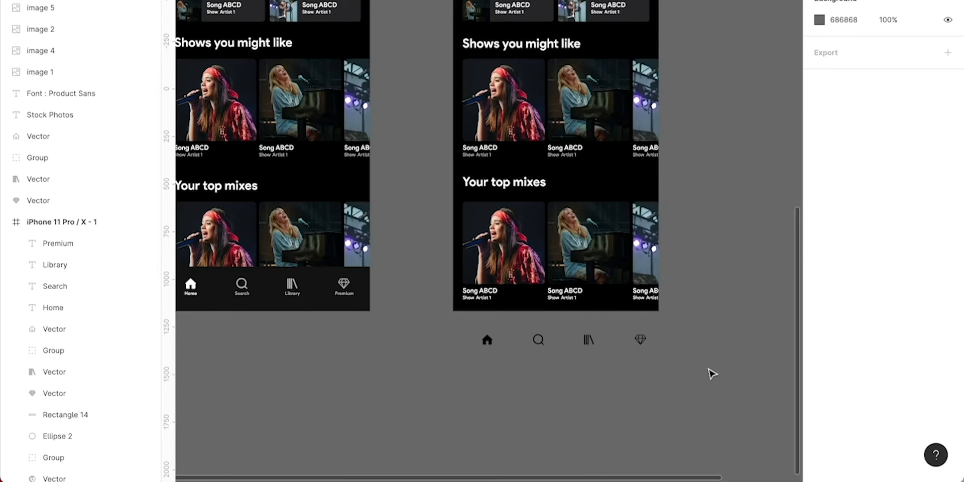
click(310, 308)
key(r)
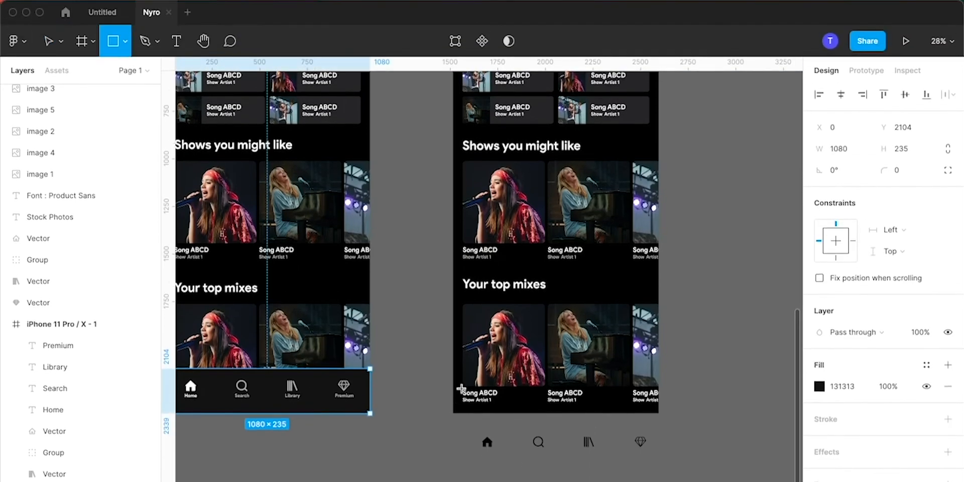
drag(453, 268, 663, 312)
drag(664, 419, 659, 414)
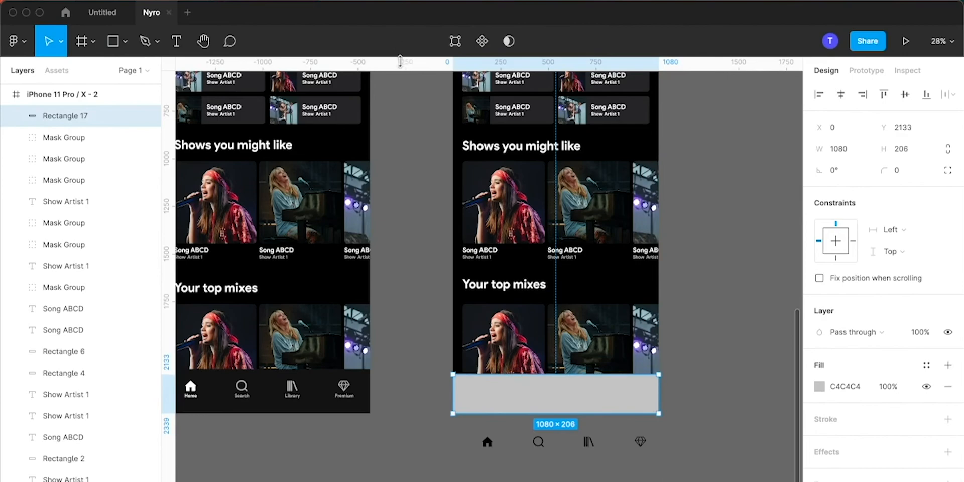
- Add a horizontal guide along the first frame's navigation bar top edge and extend the new rectangle up to it, 1080 × 235
drag(400, 62, 405, 368)
scroll(405, 368, up, 10)
scroll(405, 368, down, 3)
scroll(462, 361, left, 4)
drag(462, 363, 436, 368)
scroll(465, 366, down, 4)
scroll(465, 366, right, 4)
scroll(436, 367, down, 5)
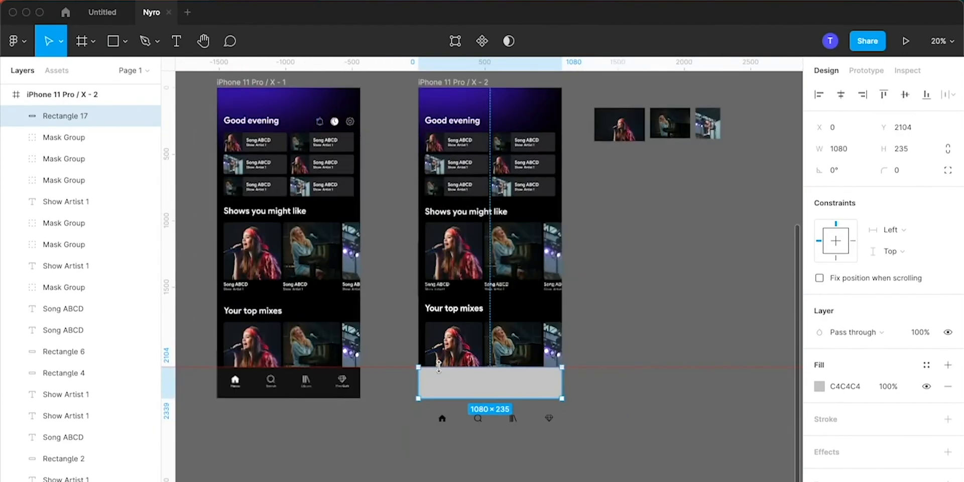
- Fill the new navigation bar rectangle with the dark colour sampled from the first frame's navigation bar
key(i)
click(354, 382)
click(385, 428)
scroll(385, 428, up, 1)
drag(448, 103, 427, 100)
click(631, 273)
- Lock the top mixes tile frame and move the four black navigation icons from the canvas onto the dark bar
scroll(433, 462, up, 5)
drag(372, 417, 670, 432)
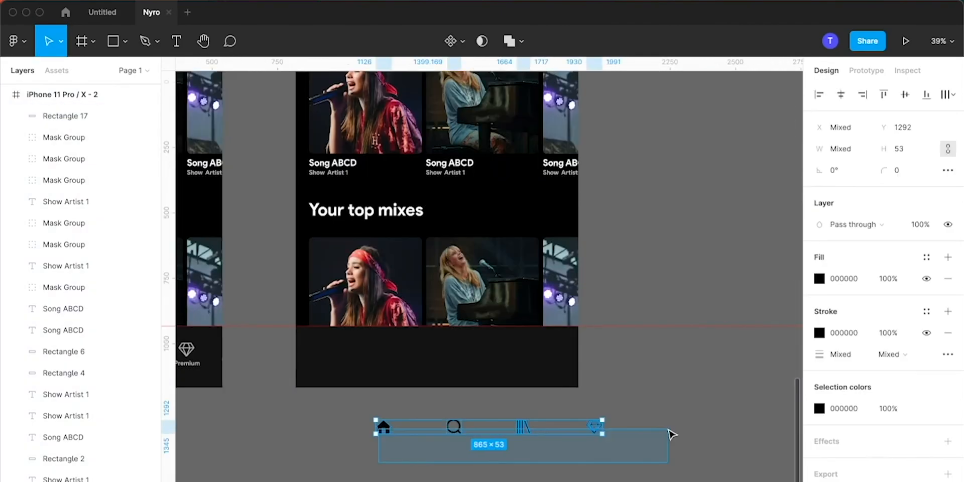
drag(522, 431, 460, 448)
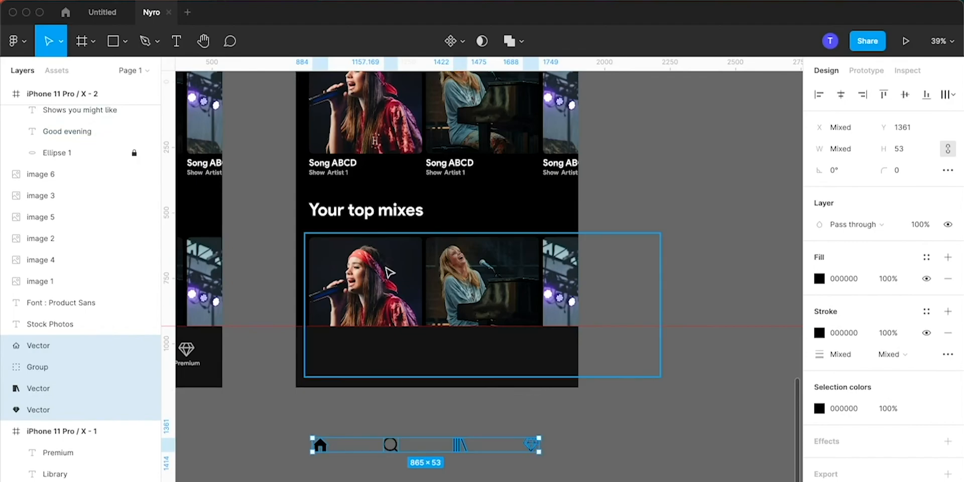
click(387, 270)
drag(592, 457, 292, 469)
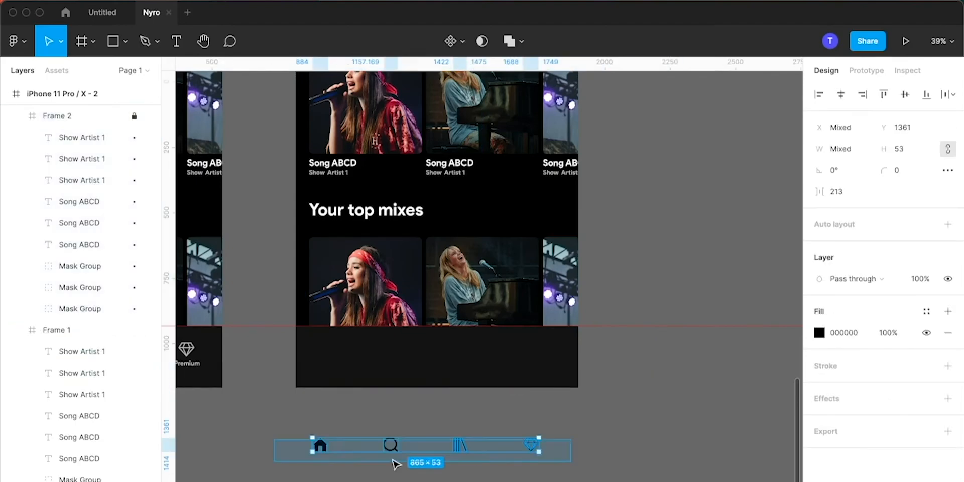
drag(400, 433, 409, 357)
- Set the four navigation icons' fill and stroke to FFFFFF and nudge them up to Y 2169
click(851, 441)
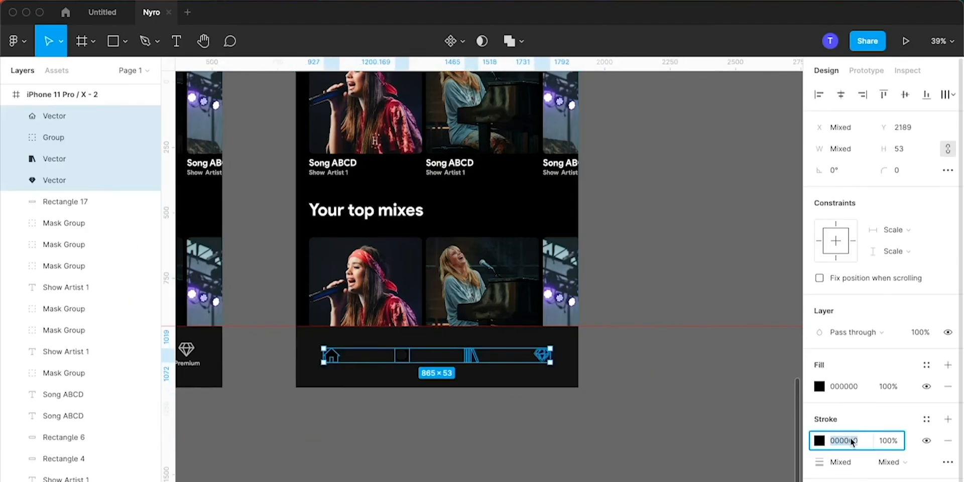
text(FFFFFF)
key(Return)
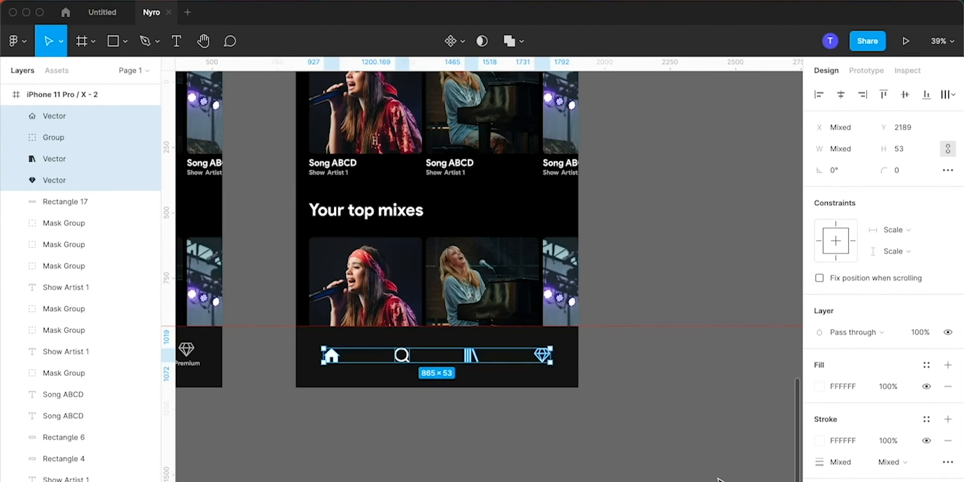
key(shift+Up)
key(shift+Up)
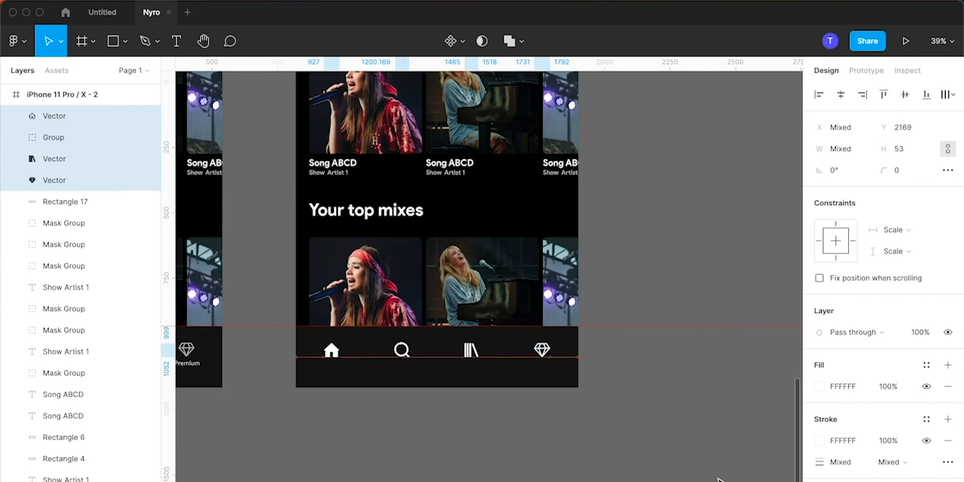
- Recolour the four selected navigation icons with the grey B3B3B3 sampled from the first frame's library icon
scroll(717, 479, left, 4)
key(i)
scroll(269, 345, up, 10)
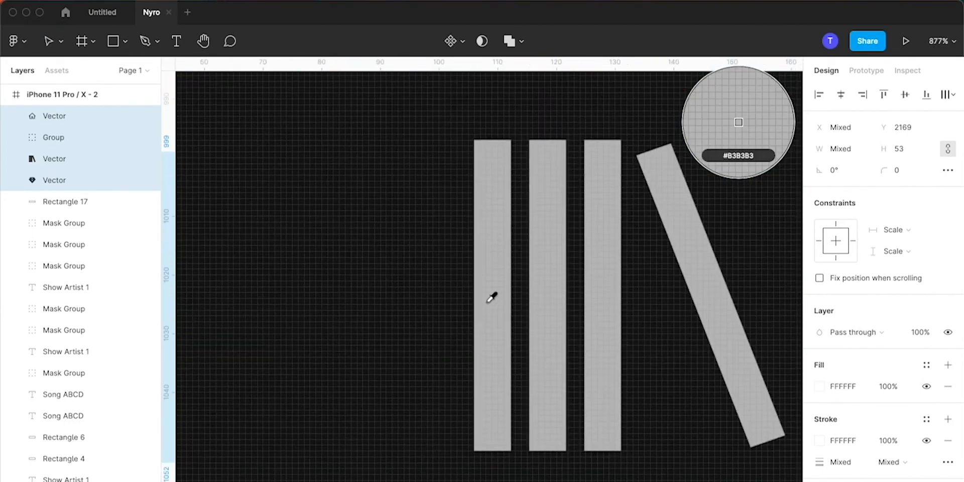
click(487, 303)
scroll(487, 302, down, 10)
scroll(520, 378, up, 4)
click(520, 378)
- Recolour only the home icon in the second frame's navigation bar white
scroll(524, 383, left, 5)
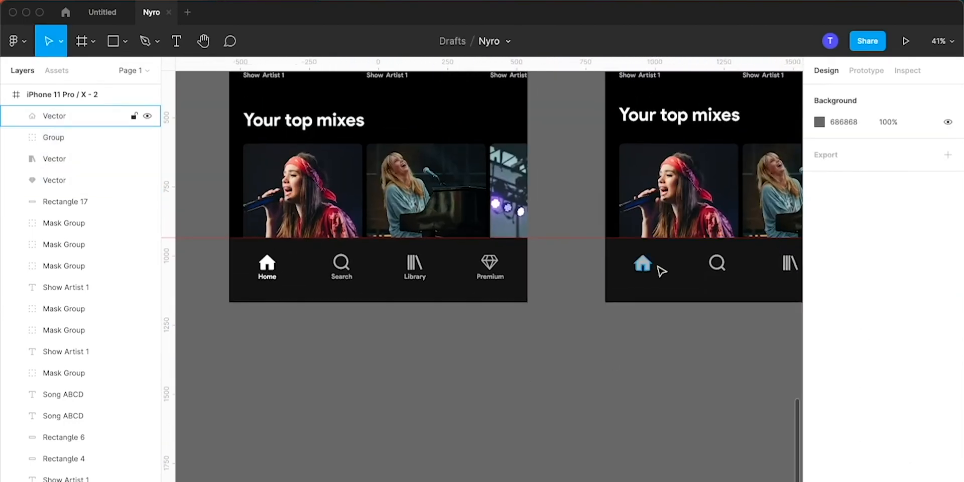
click(656, 267)
scroll(662, 423, right, 2)
click(659, 424)
- Move the bell, clock and gear icons beside the second frame's "Good evening" heading and set their colour to FFFFFF
scroll(512, 301, up, 10)
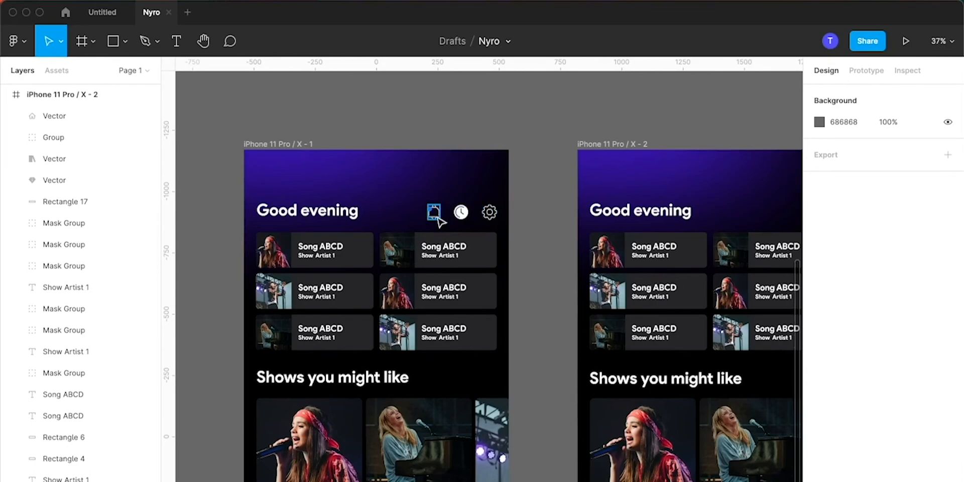
scroll(491, 217, down, 3)
scroll(488, 221, right, 3)
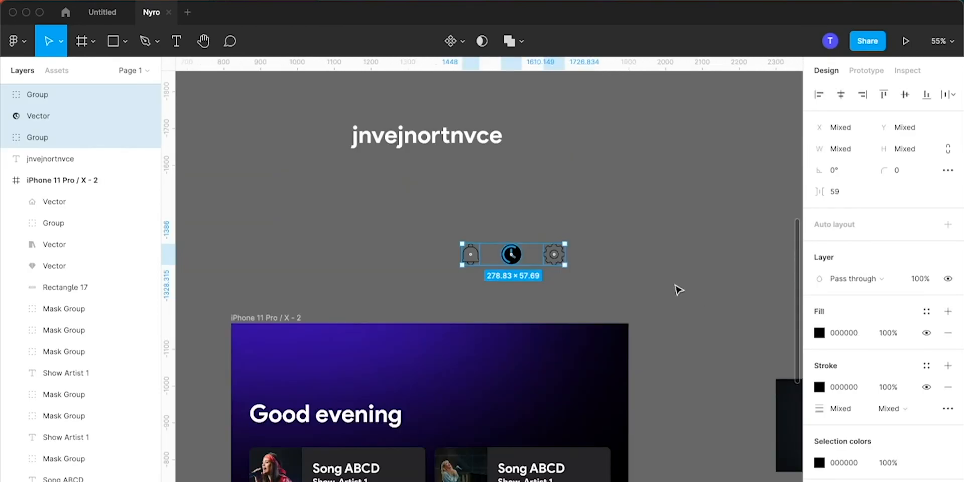
drag(522, 257, 570, 415)
click(844, 440)
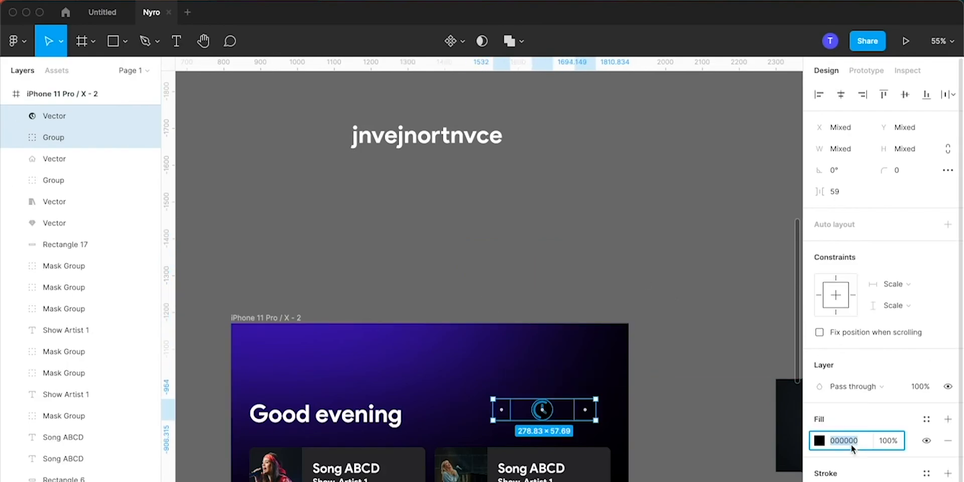
text(FFFFFF)
key(Return)
- Nudge the three header icons to line up with the song cards' right edge and the "Good evening" heading
key(shift+Right)
key(shift+Right)
key(shift+Right)
key(Right)
key(Right)
key(Right)
key(Right)
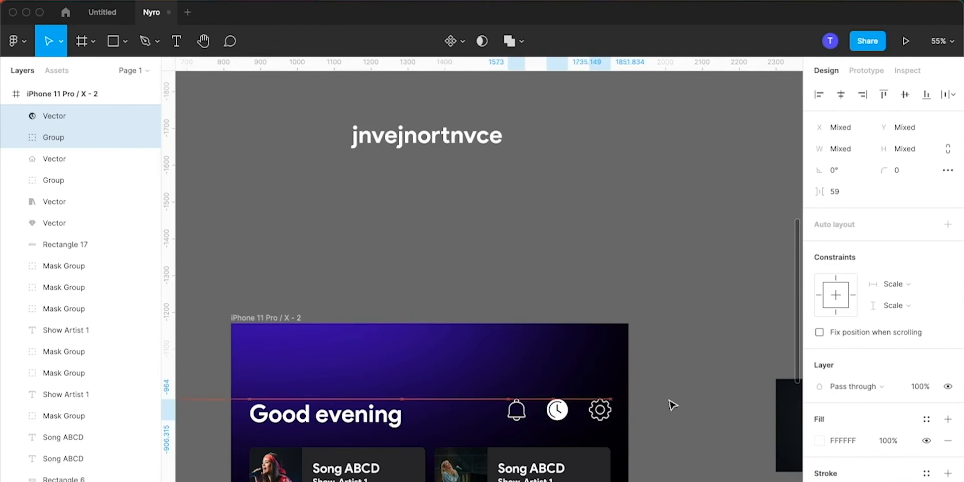
key(Left)
key(Left)
key(Left)
key(Left)
key(Left)
key(Down)
key(shift+Down)
key(shift+Down)
key(shift+Down)
key(shift+Up)
key(shift+Up)
key(shift+Up)
key(Down)
key(Down)
key(Down)
key(Down)
key(Down)
key(Down)
key(Down)
key(Down)
key(Down)
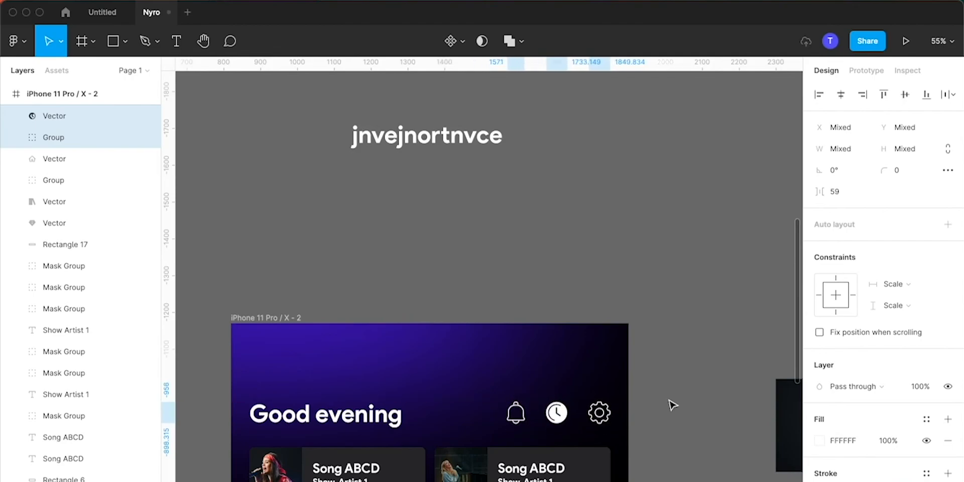
- Draw a 12 × 12 notification circle on the bell's upper-left curve at X 756, Y 227, following the first frame's bell
scroll(354, 367, up, 5)
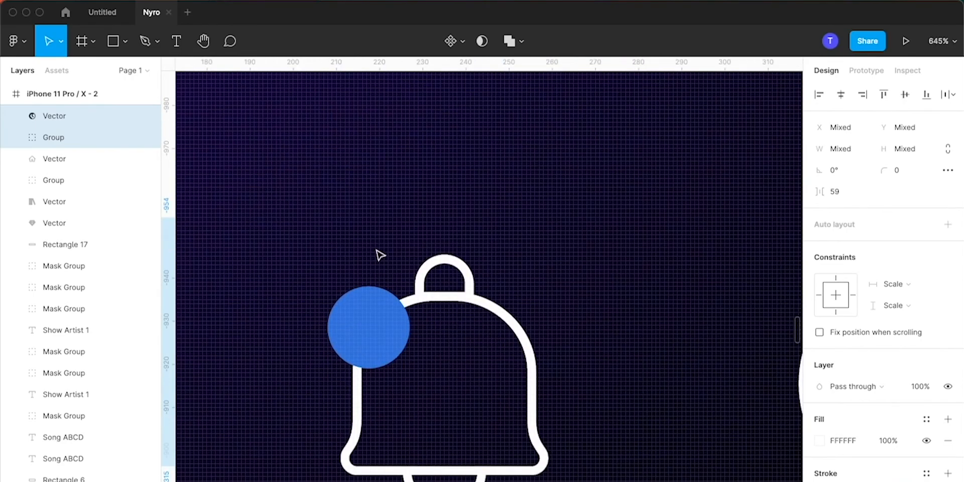
scroll(372, 334, down, 5)
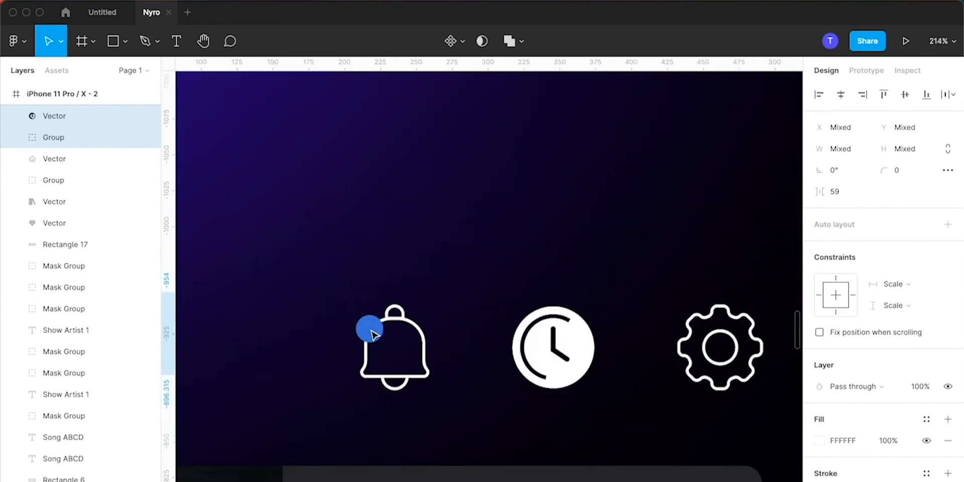
scroll(372, 334, down, 5)
scroll(670, 347, right, 5)
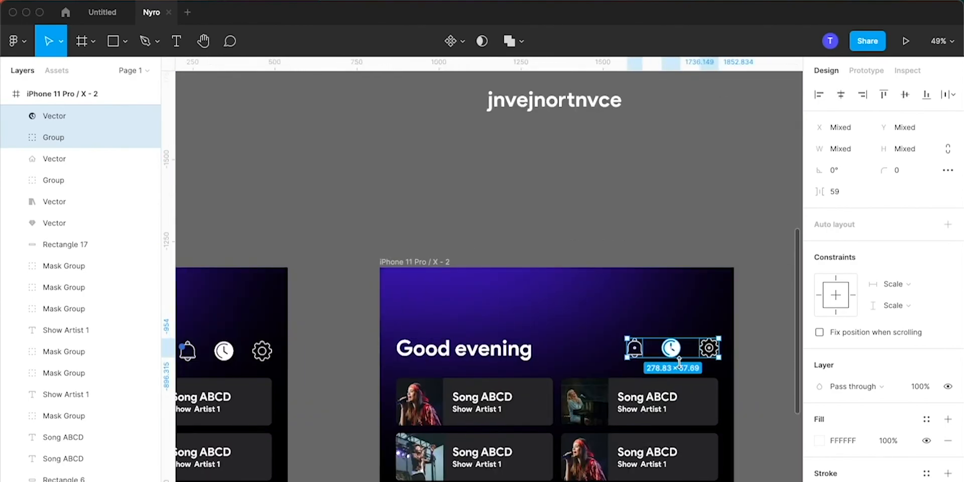
scroll(680, 362, up, 5)
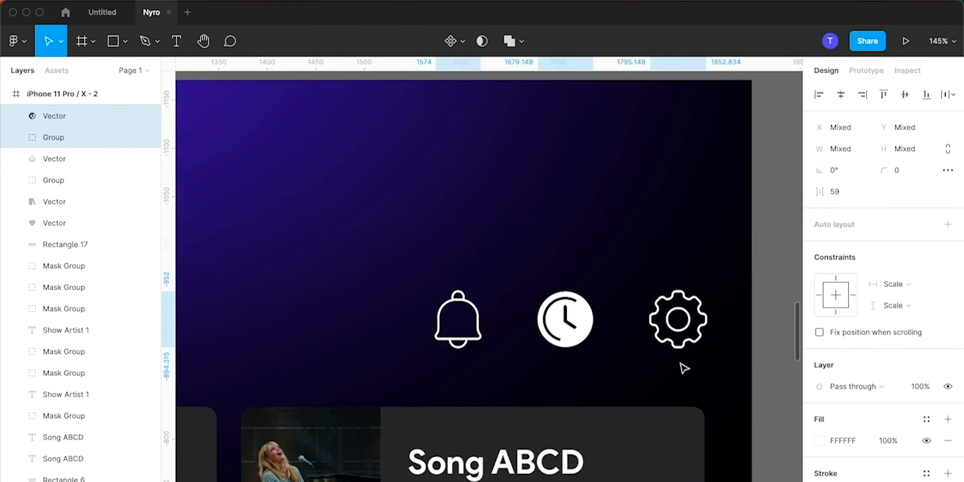
key(o)
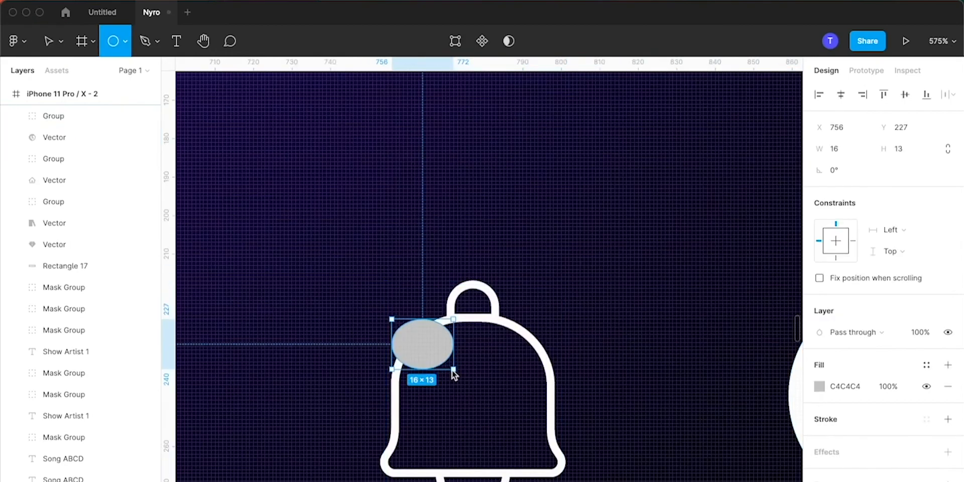
drag(454, 374, 437, 366)
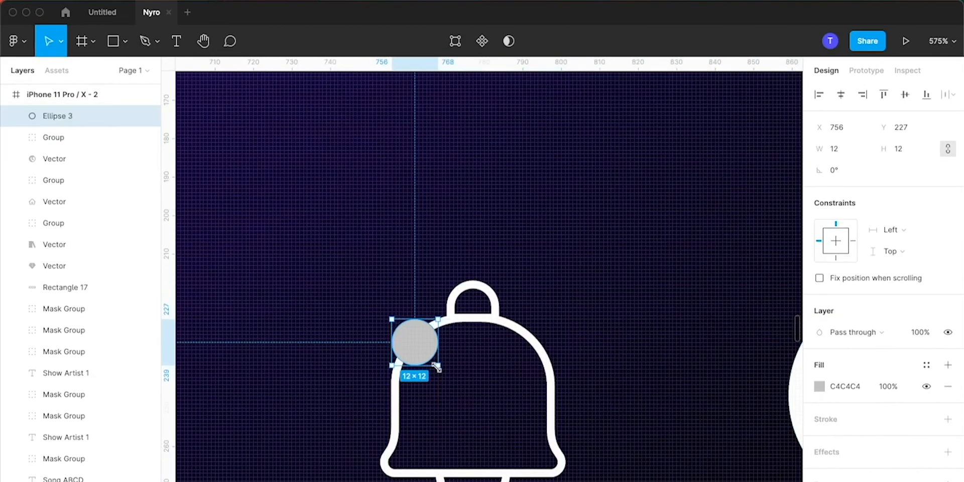
- Enlarge the bell's notification circle to 15 × 15 and nudge it to X 752, Y 228
scroll(440, 371, down, 10)
scroll(608, 293, right, 5)
scroll(608, 294, up, 10)
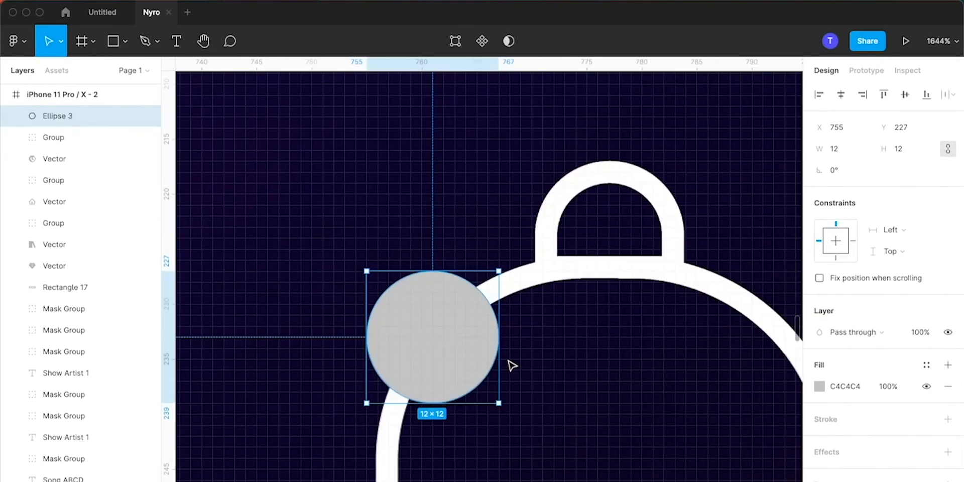
drag(433, 405, 428, 440)
key(Down)
key(Left)
key(Left)
key(Left)
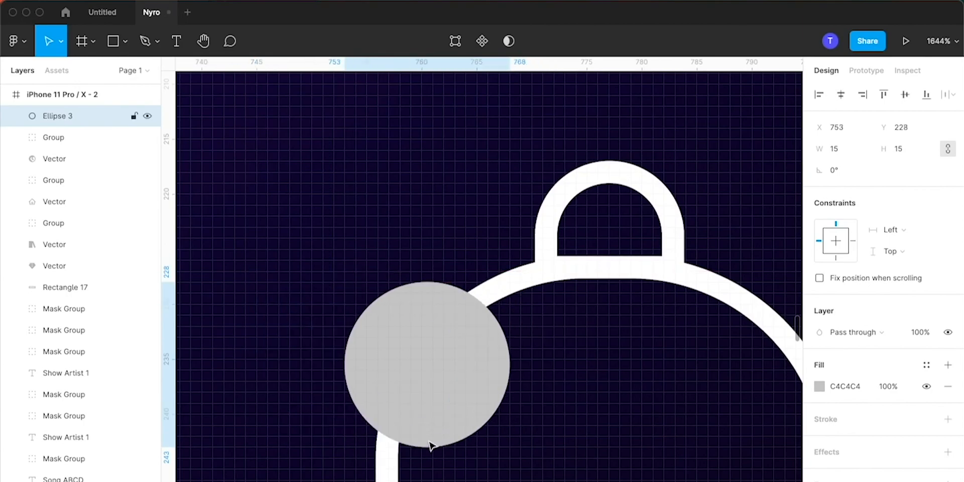
- Fill the notification circle with the blue sampled from the dot on the first frame's bell
scroll(431, 437, down, 10)
scroll(435, 428, left, 7)
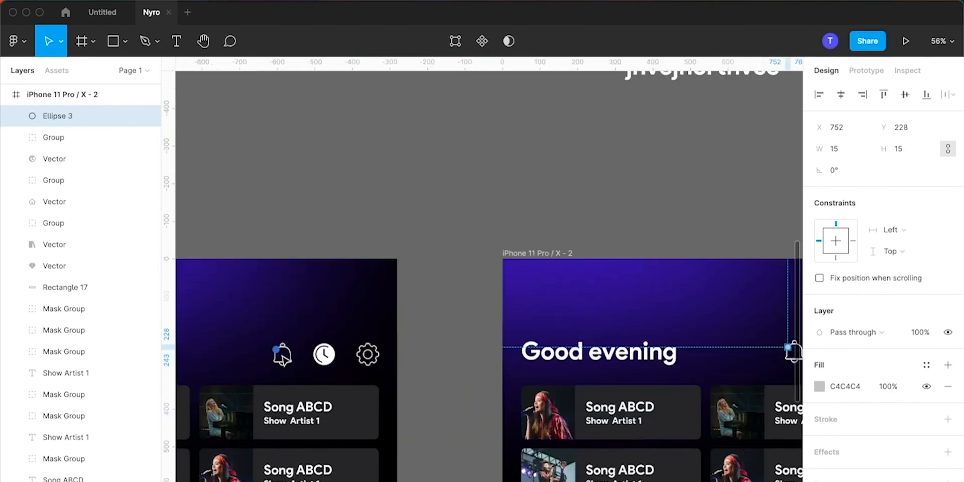
scroll(282, 353, up, 10)
key(i)
click(286, 391)
scroll(287, 392, down, 10)
click(672, 251)
scroll(672, 252, down, 10)
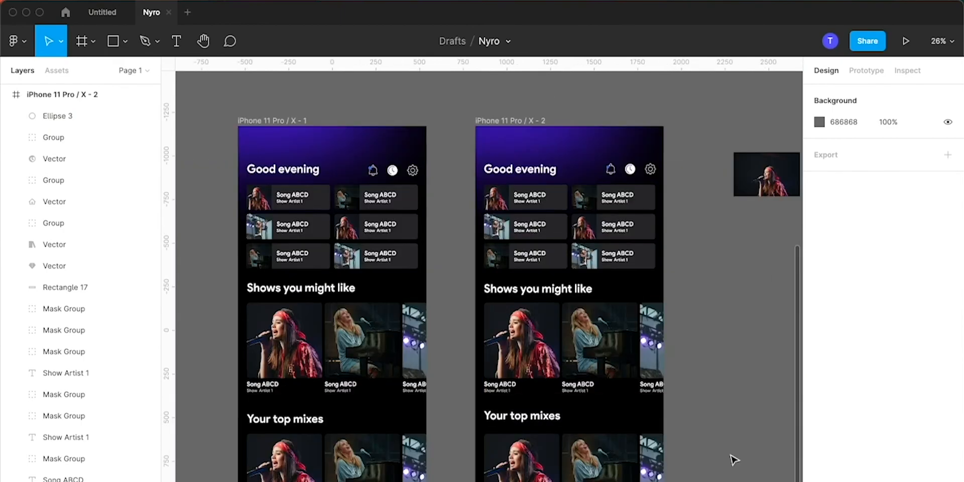
- Copy the "Home", "Search", "Library" and "Premium" labels from the first frame and paste them into the second frame's navigation bar
scroll(734, 460, down, 2)
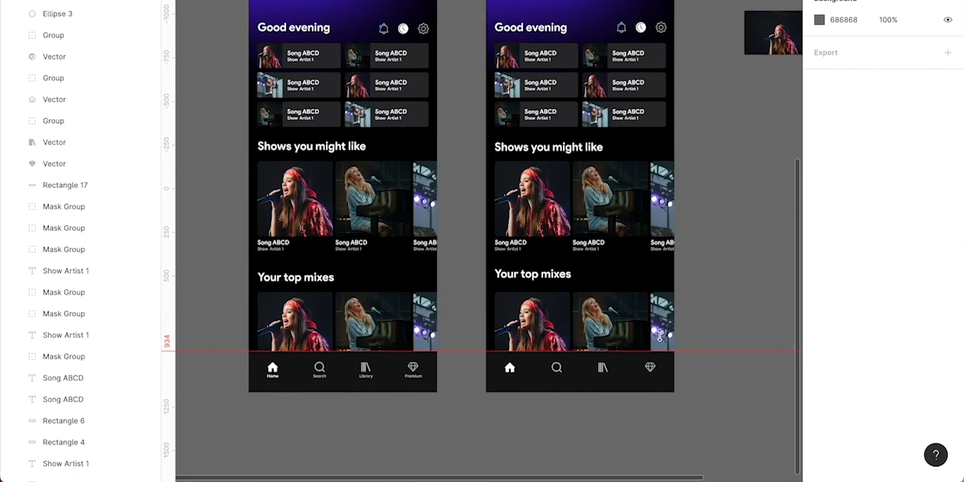
shift+click(321, 377)
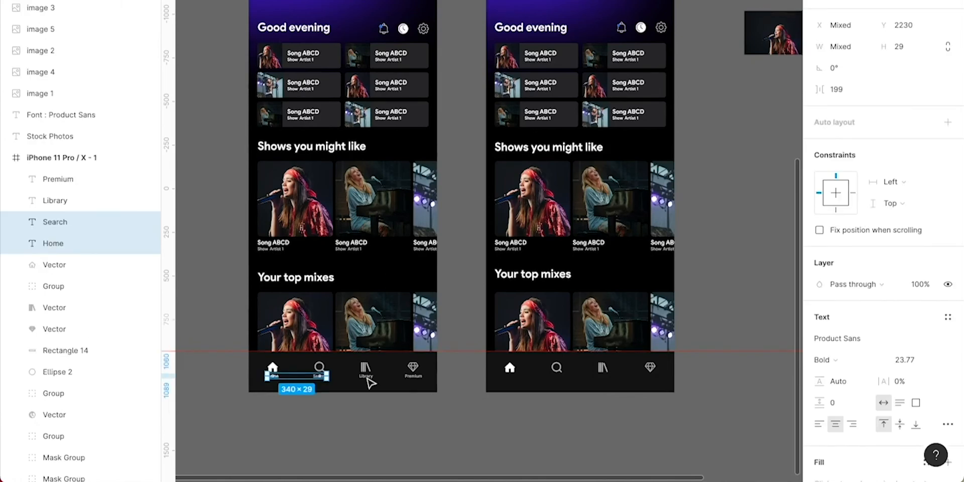
shift+click(366, 377)
shift+click(413, 376)
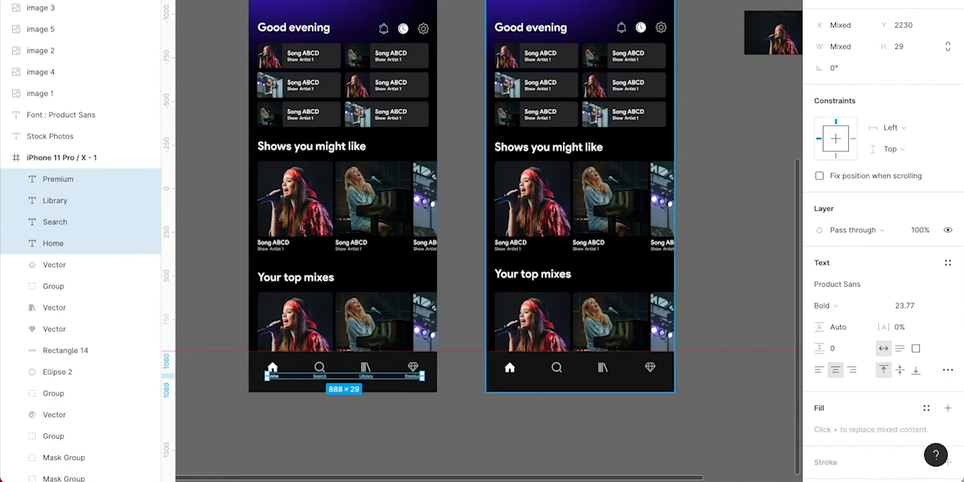
click(580, 261)
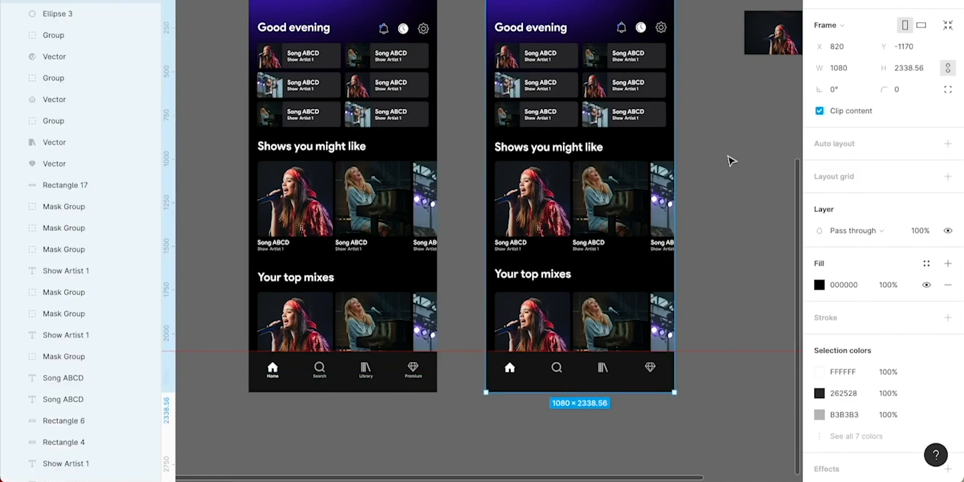
key(ctrl+v)
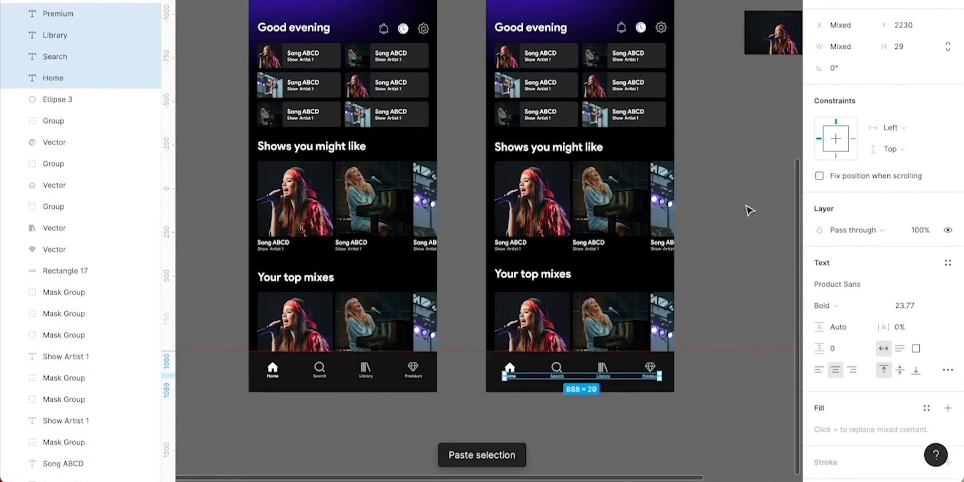
click(746, 205)
scroll(746, 205, up, 2)
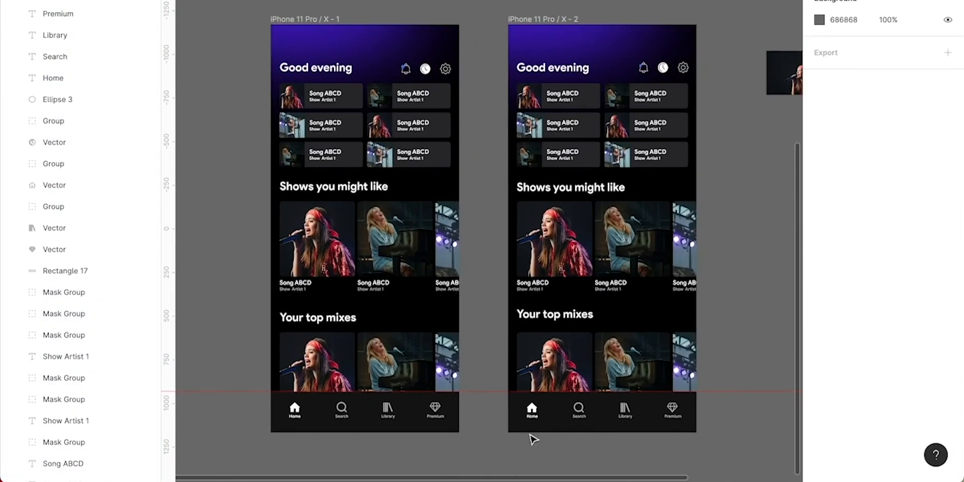